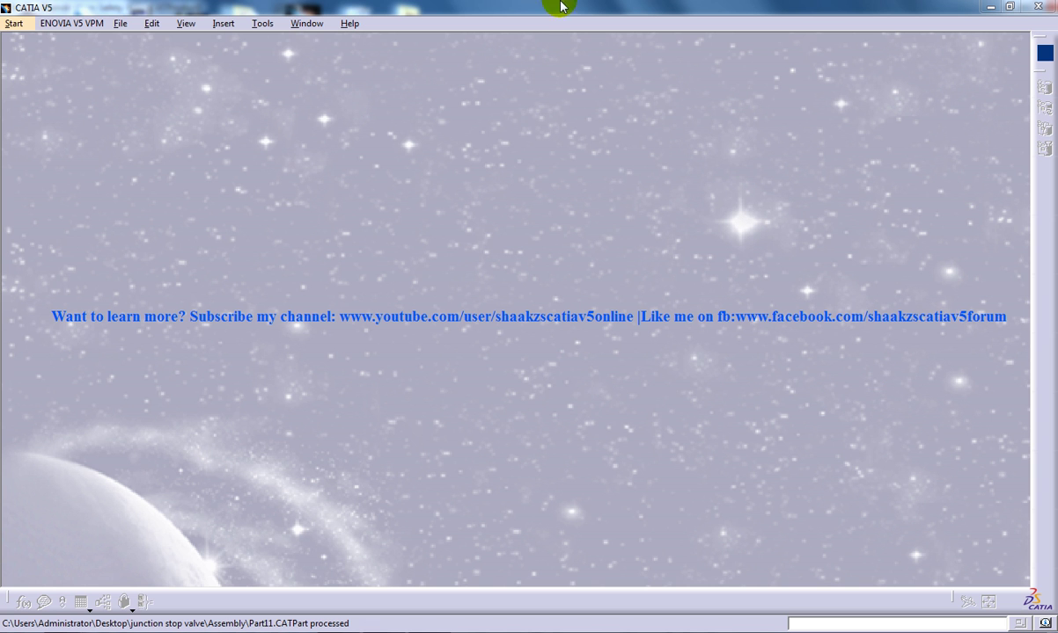
Start a new Product1 assembly via Start > Mechanical Design > Assembly Design
left_click(13, 24)
mouse_move(70, 59)
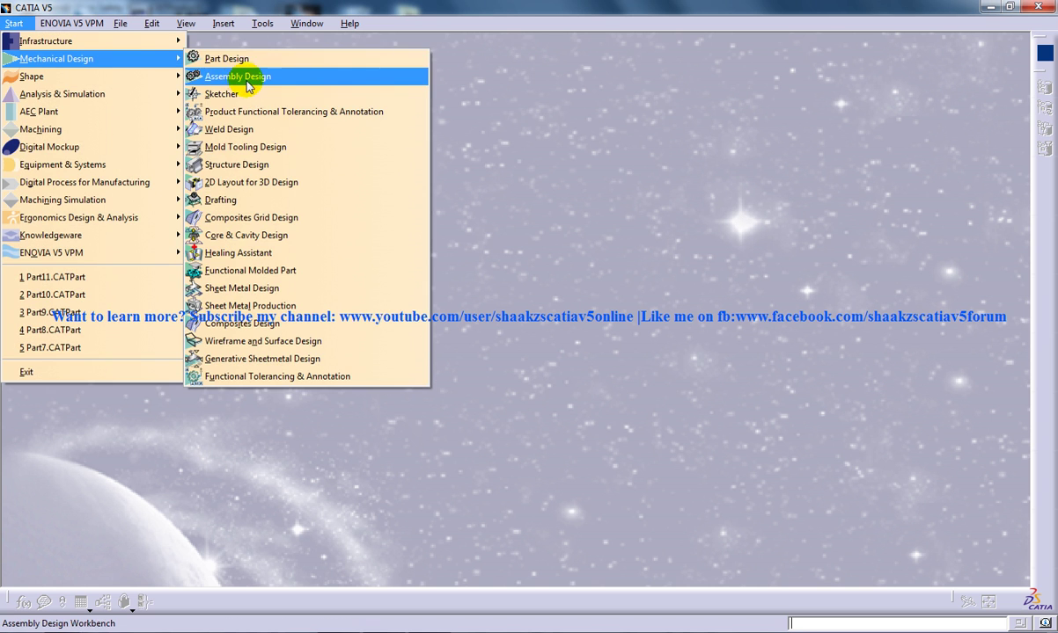
left_click(224, 77)
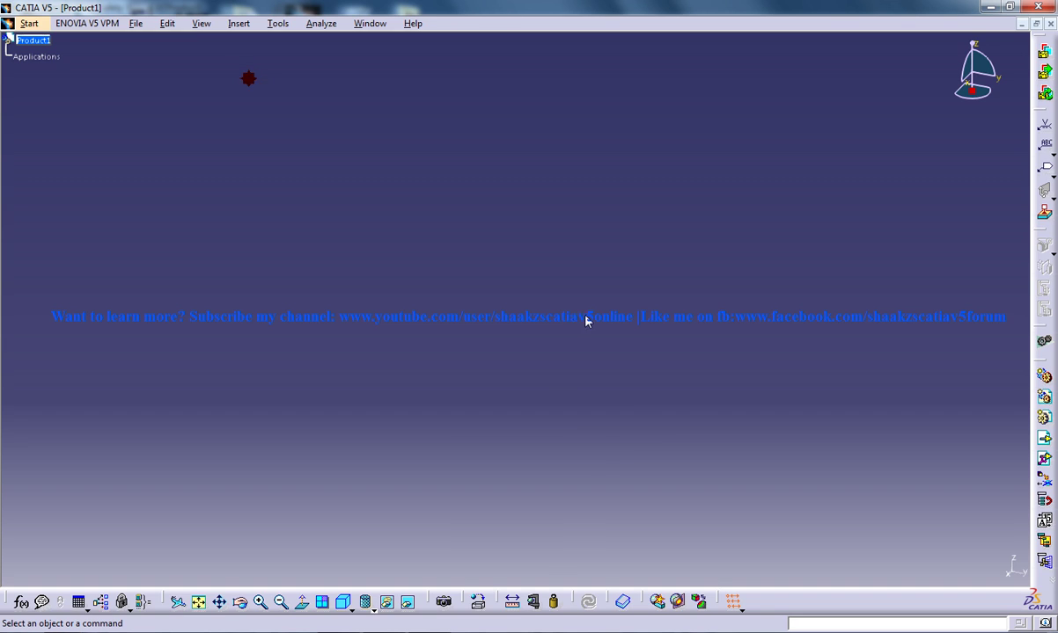
Insert the existing 1body part from Desktop > Junction Stop Valve Part Files into Product1
left_click(237, 26)
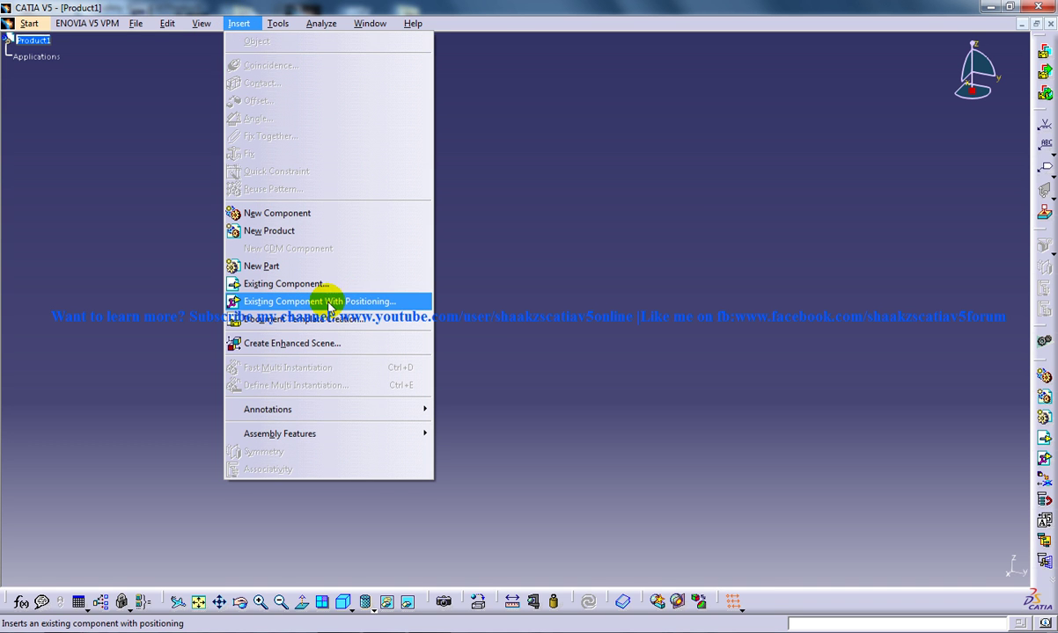
left_click(312, 285)
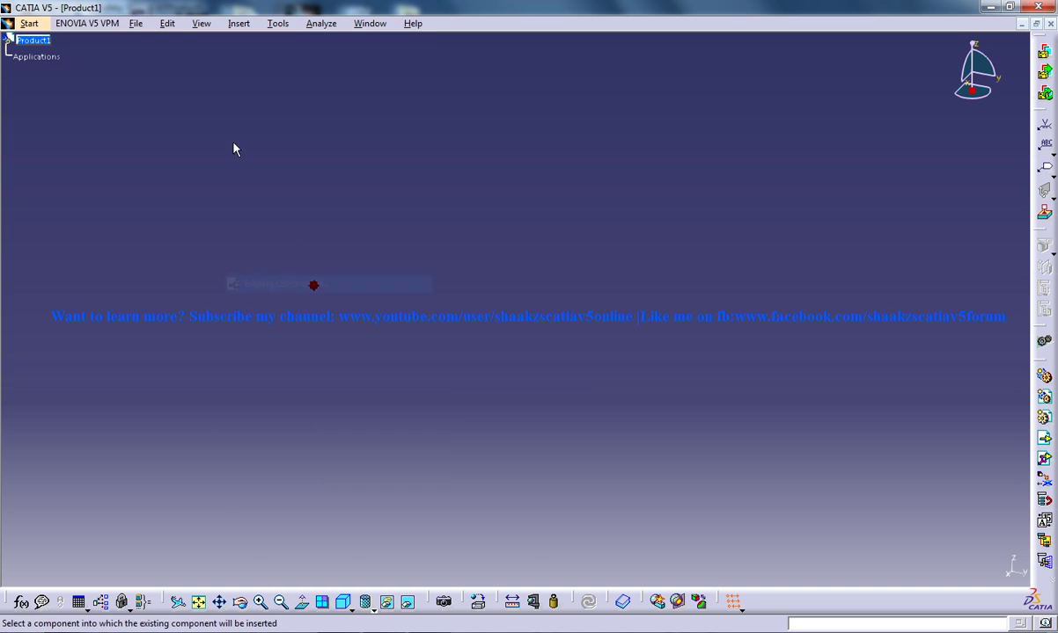
left_click(6, 43)
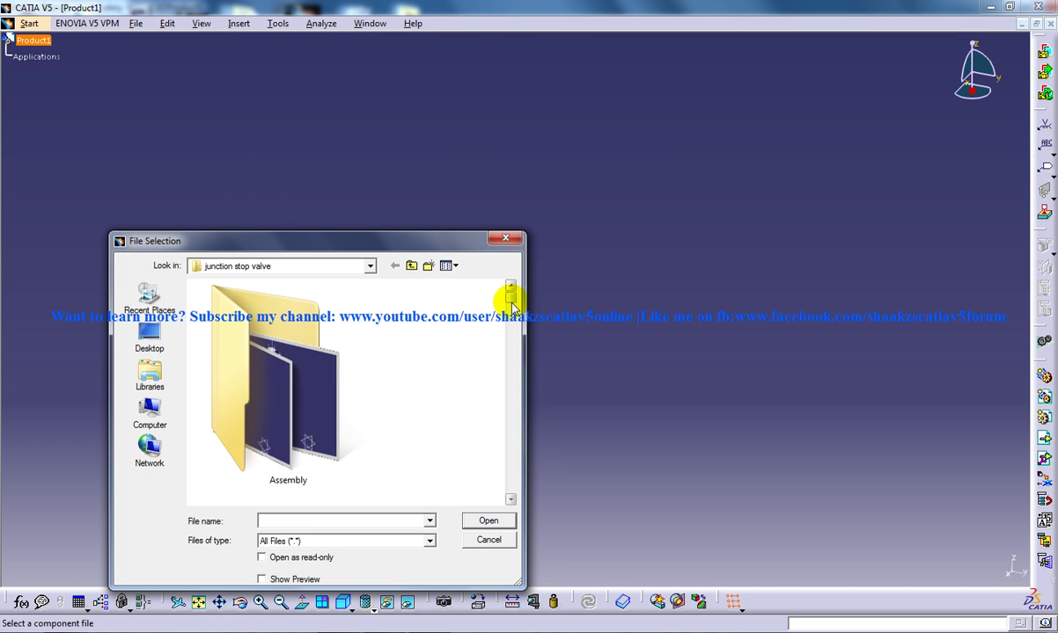
left_click(151, 341)
left_click(275, 348)
key("j")
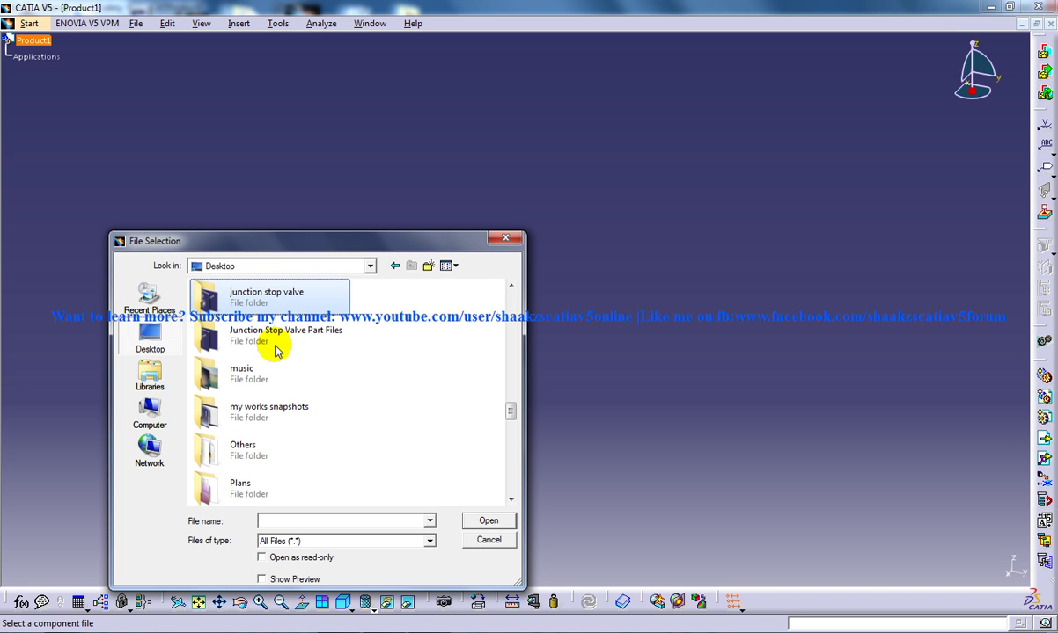
double_click(275, 349)
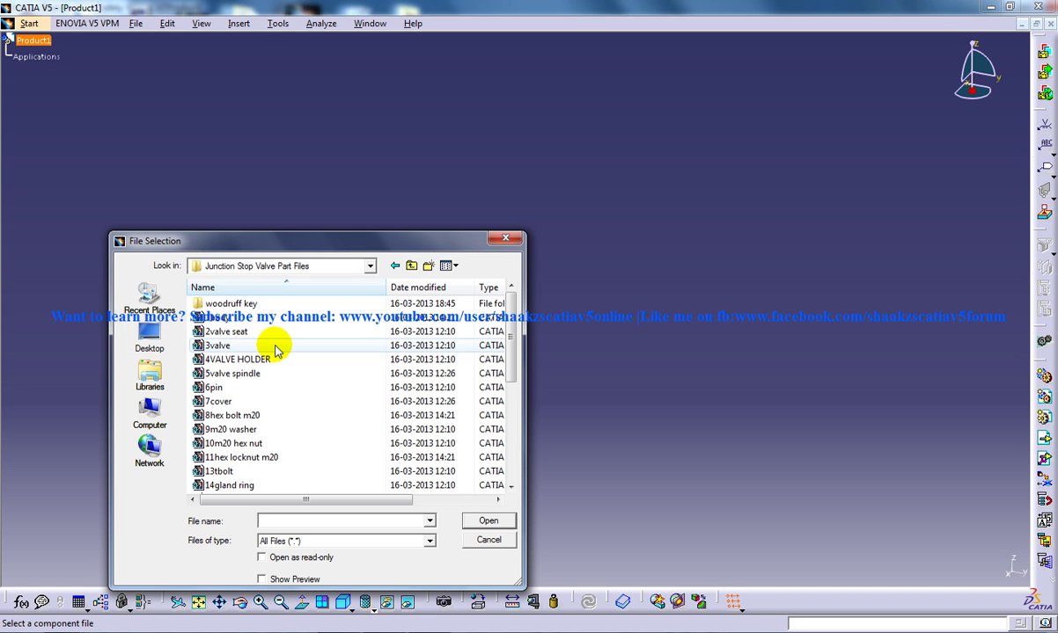
left_click(235, 318)
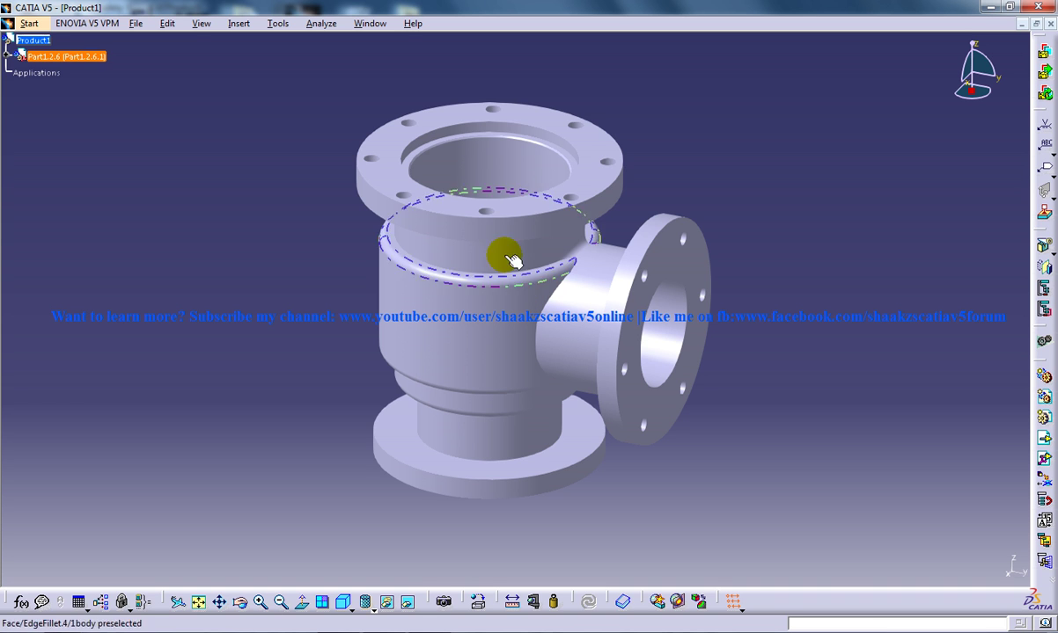
Fix the valve body Part1.2.6 in space and orbit to a top-down view
left_click(238, 22)
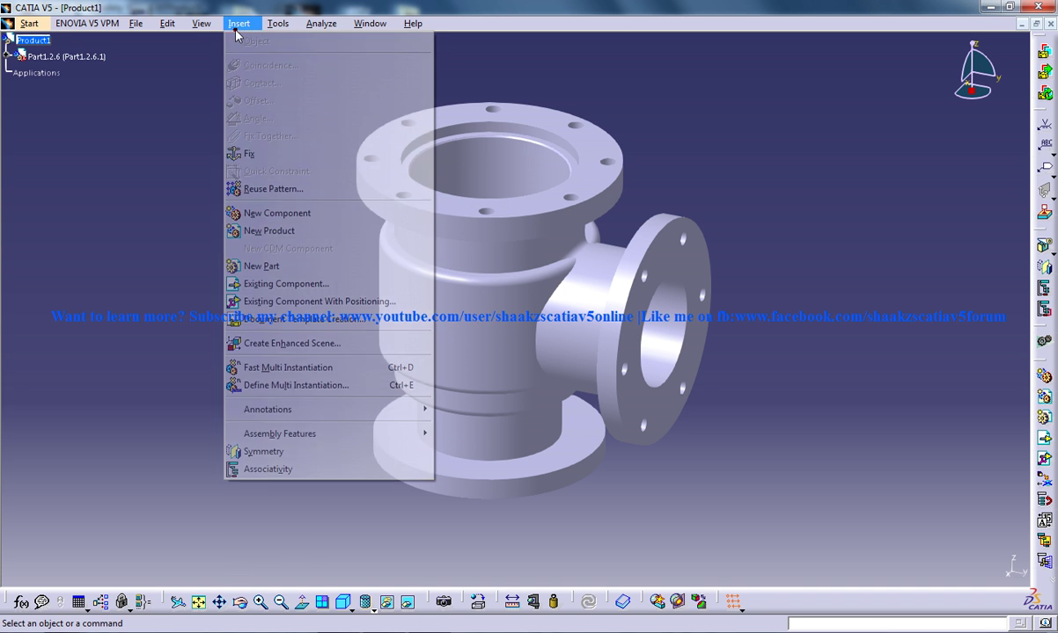
left_click(266, 154)
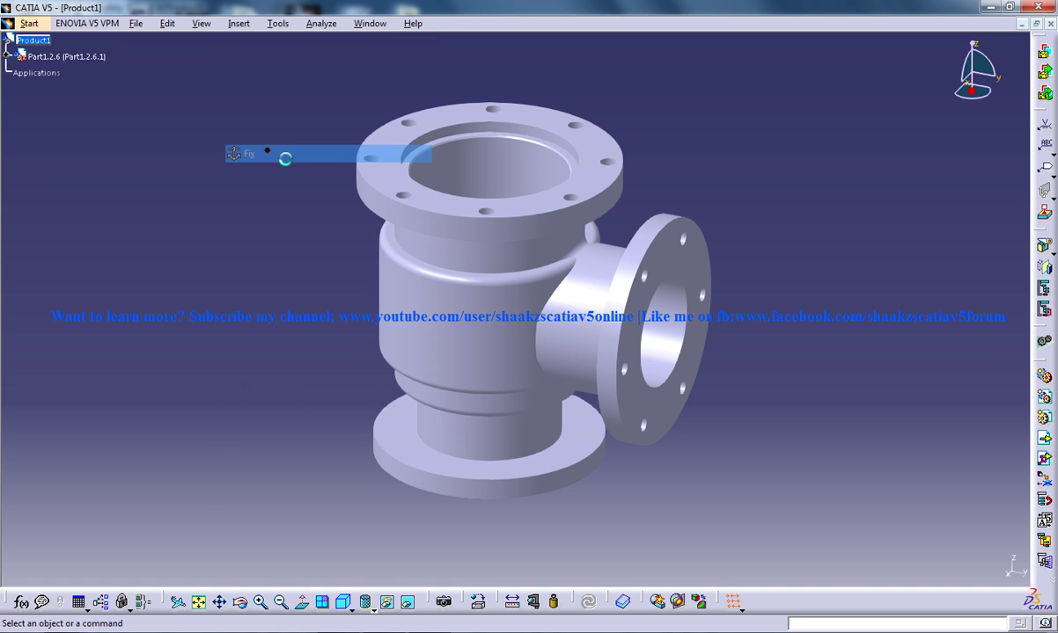
left_click(583, 331)
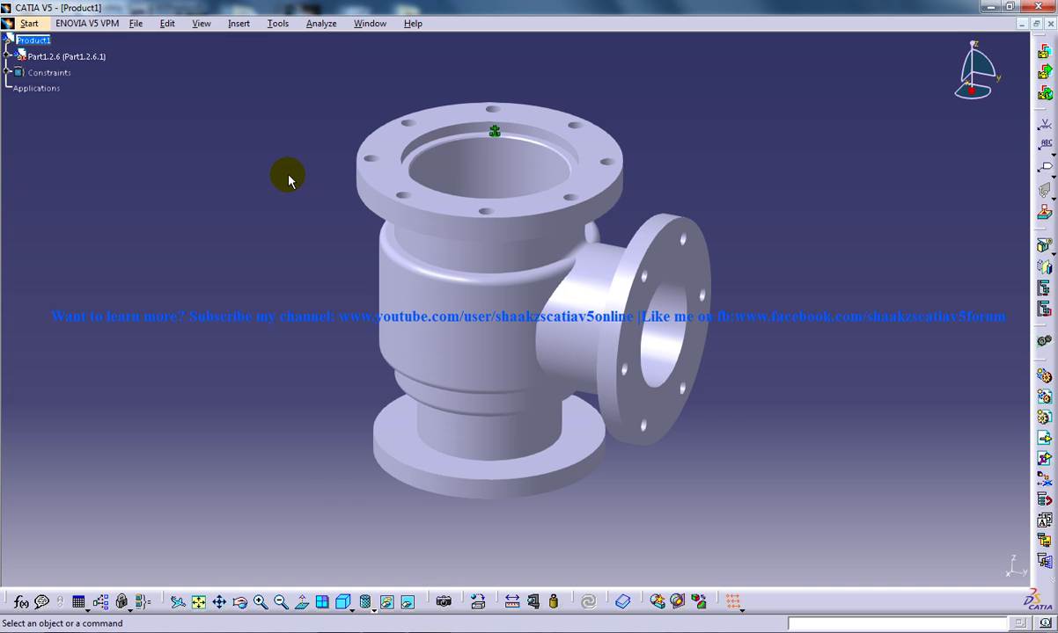
middle_click_drag(670, 130, 470, 59)
left_click(234, 23)
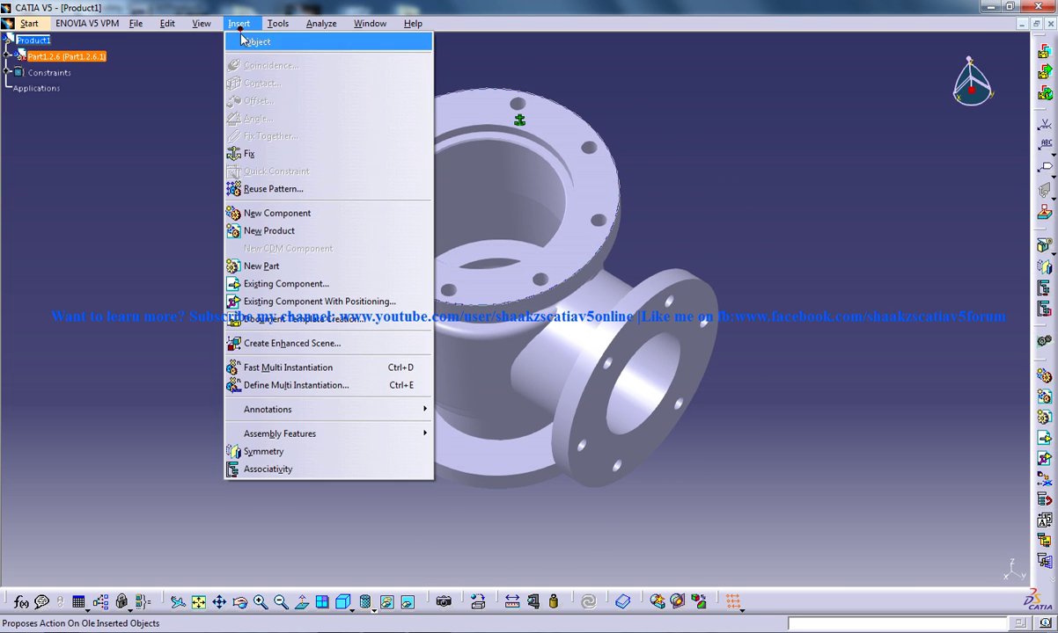
Insert 2valve seat with positioning, making its axis coincide with the body's axis
left_click(334, 301)
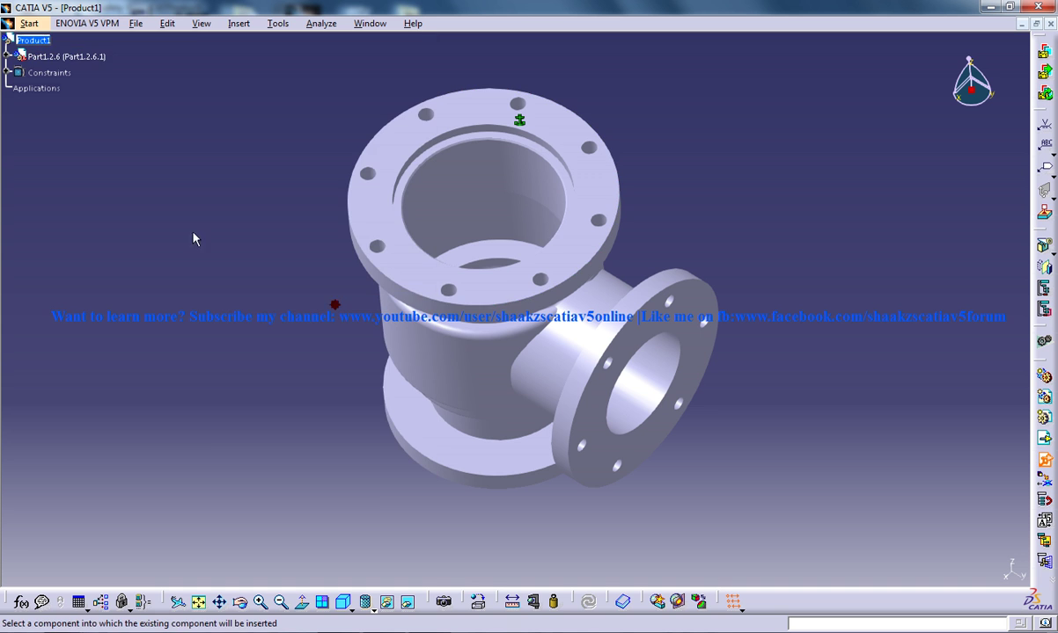
left_click(42, 41)
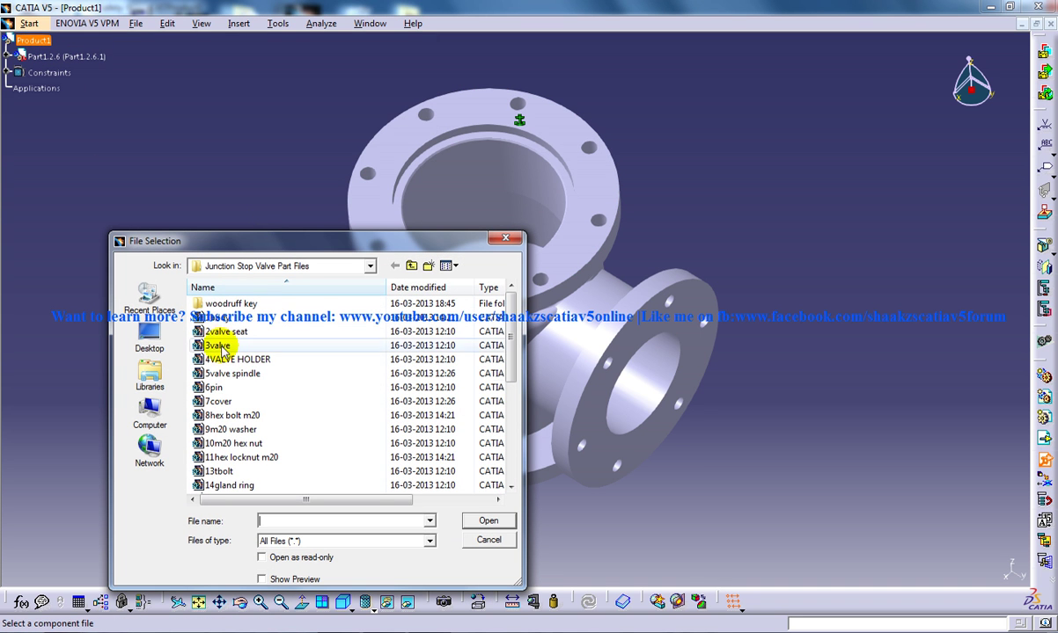
double_click(221, 332)
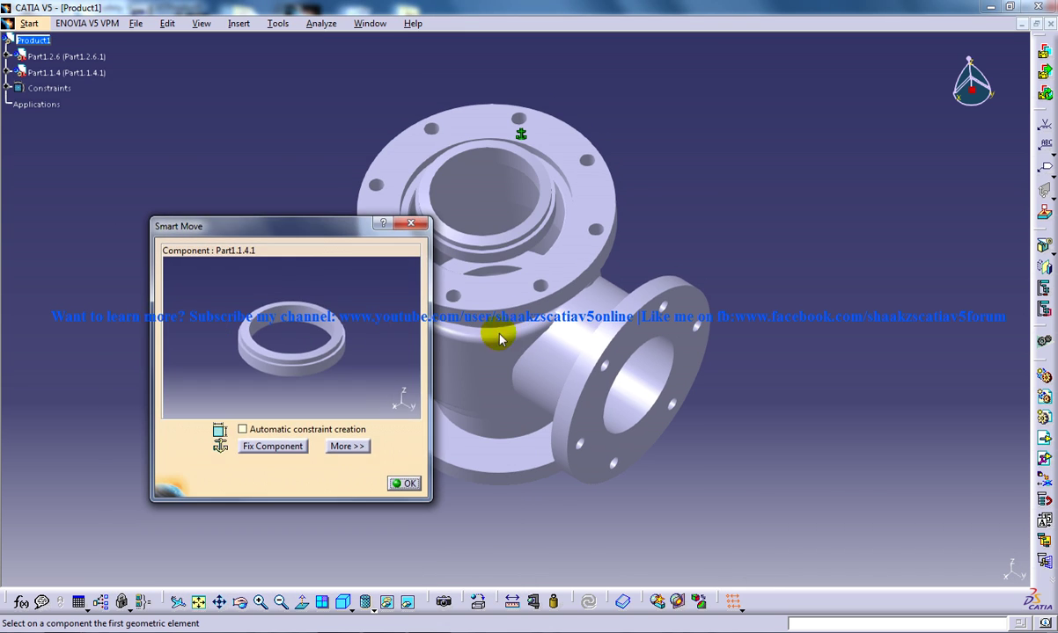
left_click_drag(295, 239, 792, 211)
middle_click_drag(592, 220, 599, 279)
middle_click_drag(750, 349, 798, 328)
middle_click_drag(747, 293, 786, 348)
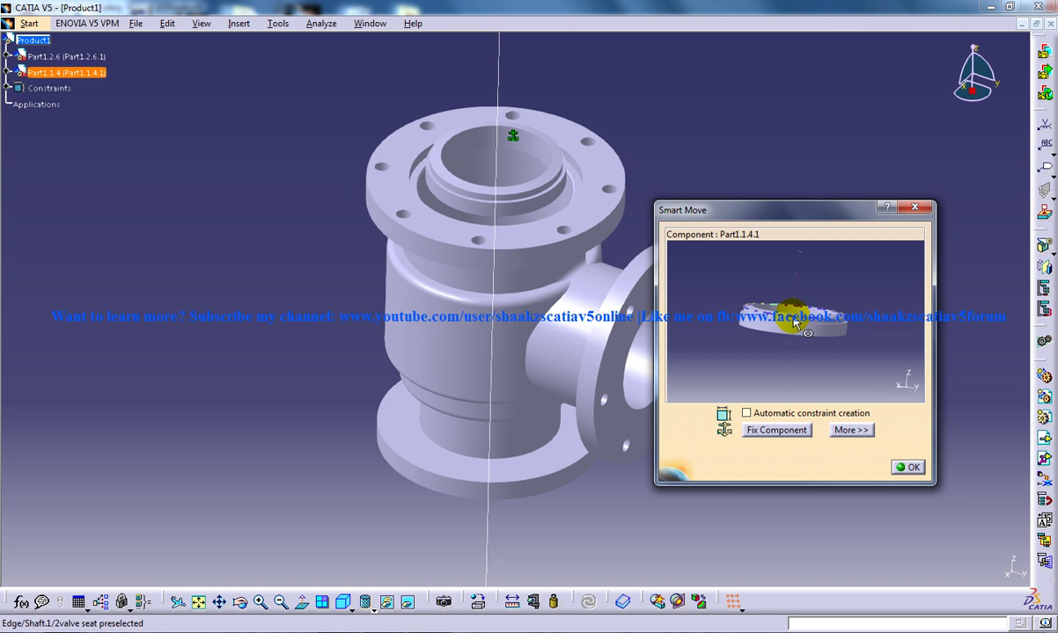
left_click(793, 333)
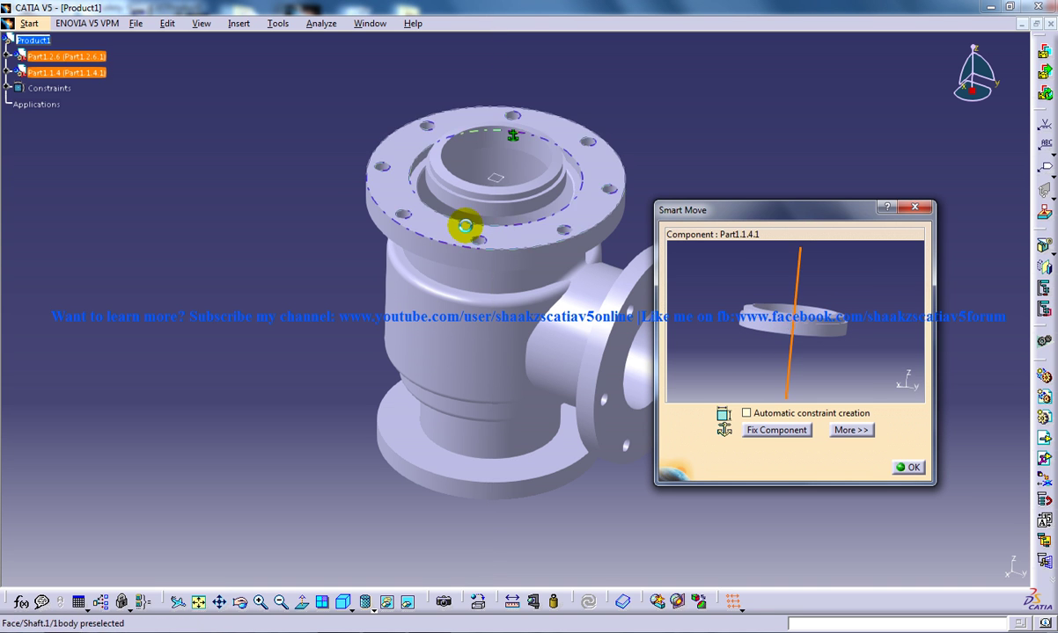
left_click(497, 176)
middle_click_drag(519, 236, 498, 282)
left_click(907, 467)
Drag the seat ring along Z, respecting constraints, until it sits above the body
left_click(166, 23)
left_click(220, 195)
left_click(459, 197)
left_click(915, 287)
left_click(845, 349)
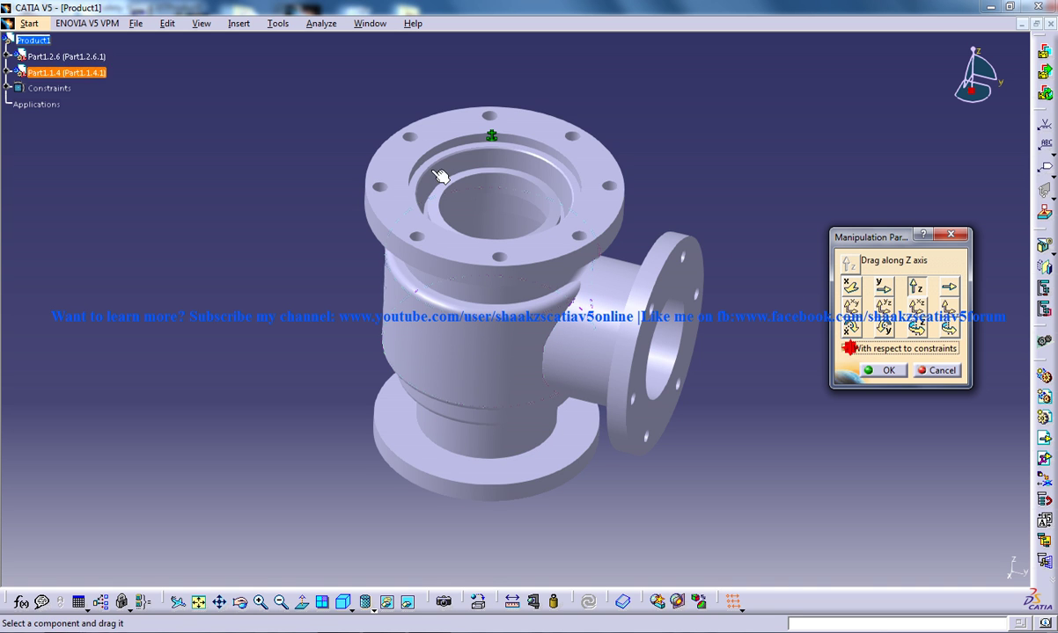
left_click_drag(449, 177, 491, 31)
middle_click_drag(577, 135, 554, 332)
left_click(880, 370)
Add a contact between the body's groove face and the seat ring face, then update the assembly
left_click(168, 24)
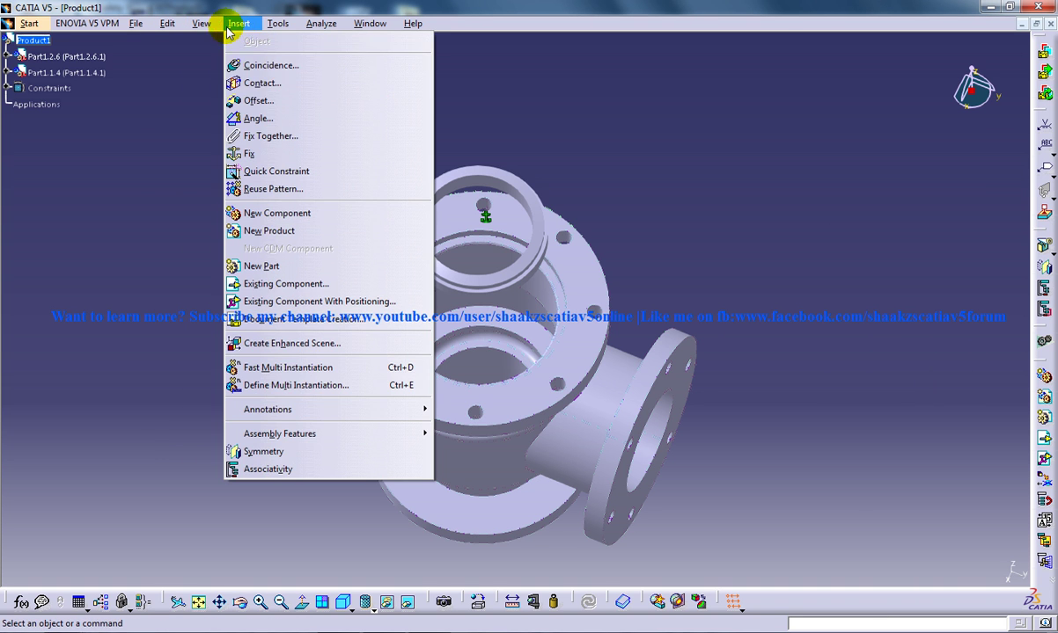
left_click(264, 83)
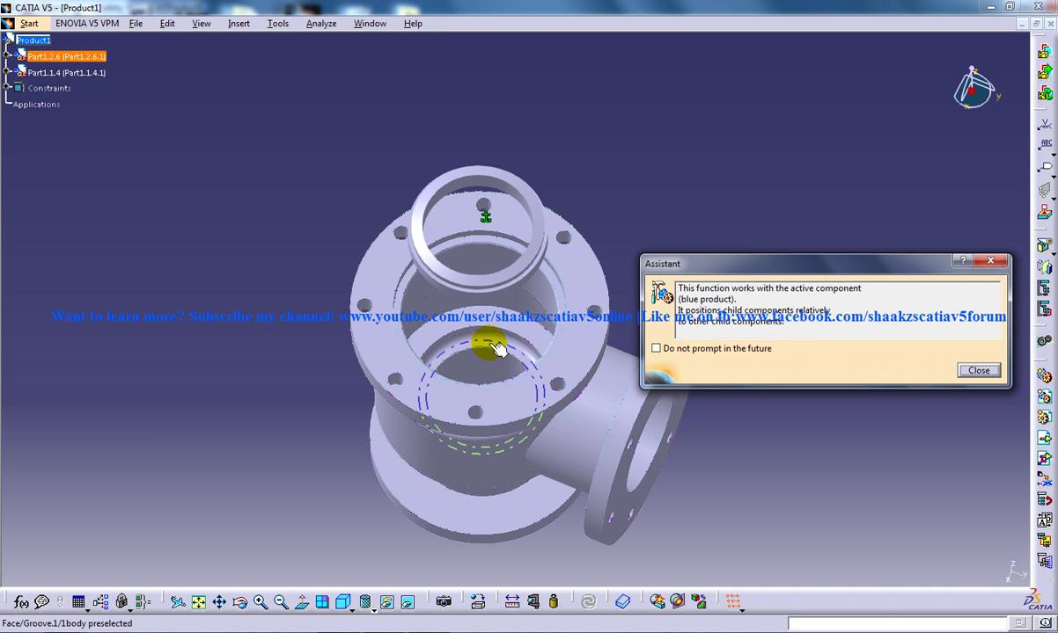
left_click(491, 346)
middle_click_drag(453, 251, 504, 284)
left_click(559, 278)
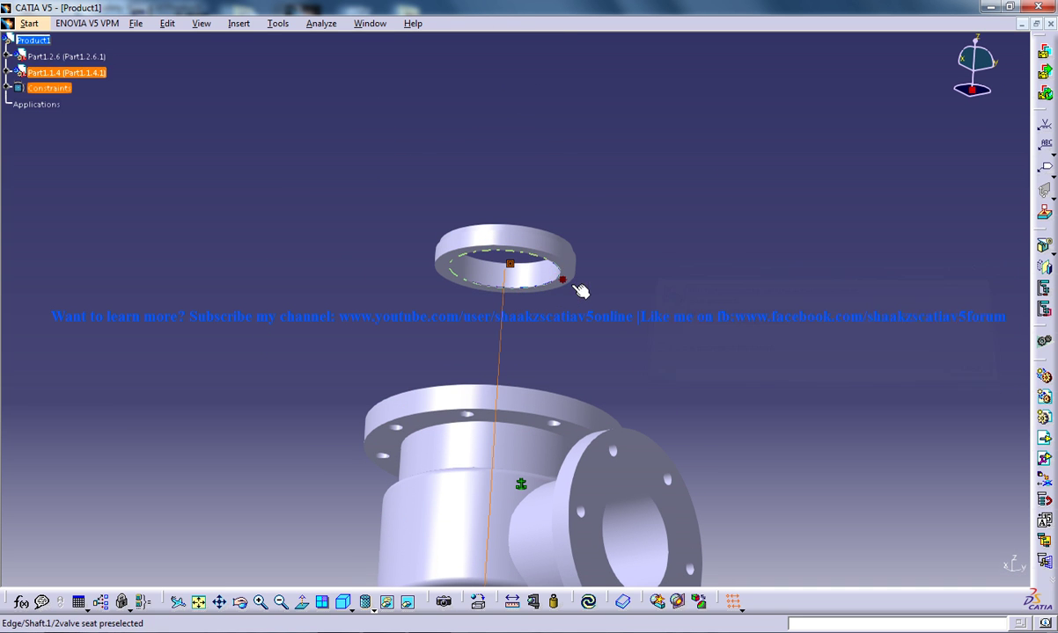
left_click(167, 23)
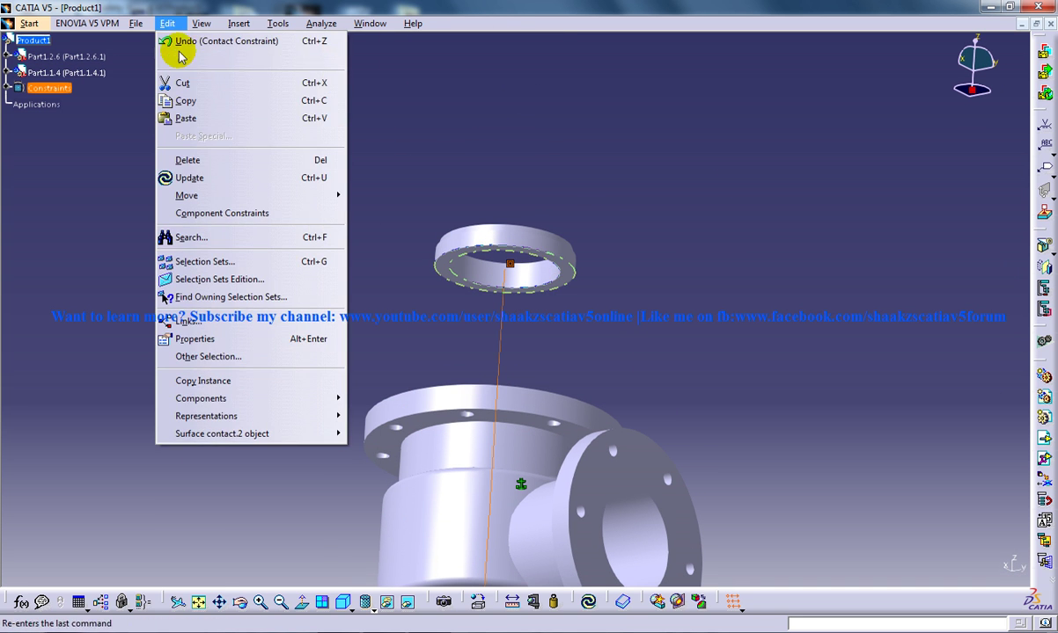
left_click(189, 178)
middle_click_drag(397, 217, 515, 359)
left_click(514, 359)
mouse_move(550, 300)
middle_mouse_down()
mouse_move(538, 454)
mouse_move(579, 265)
mouse_move(539, 255)
mouse_move(528, 278)
middle_mouse_up()
Inspect the valve in side view with hidden edges shown, then return to plain shading
left_click(351, 610)
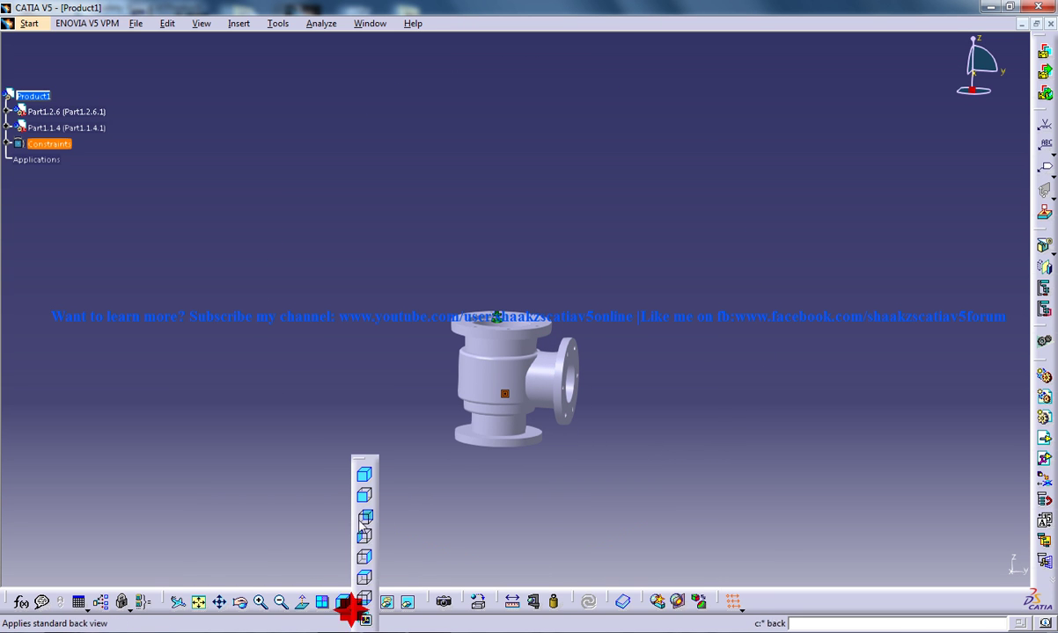
left_click(503, 415)
mouse_move(502, 415)
middle_mouse_down()
mouse_move(515, 235)
mouse_move(527, 347)
mouse_move(497, 400)
middle_mouse_up()
left_click(386, 602)
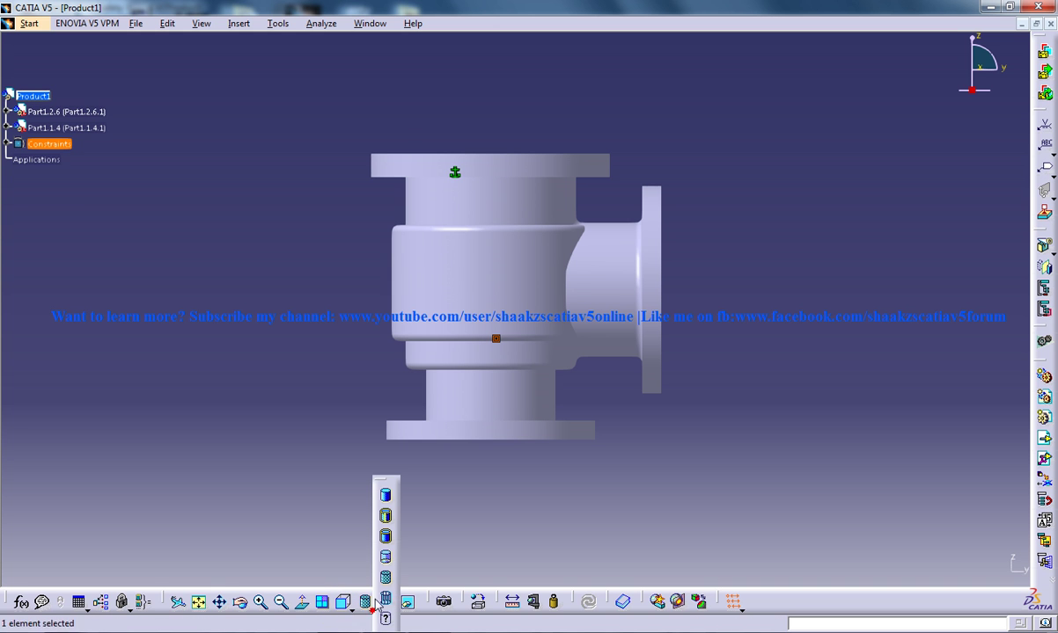
left_click(386, 558)
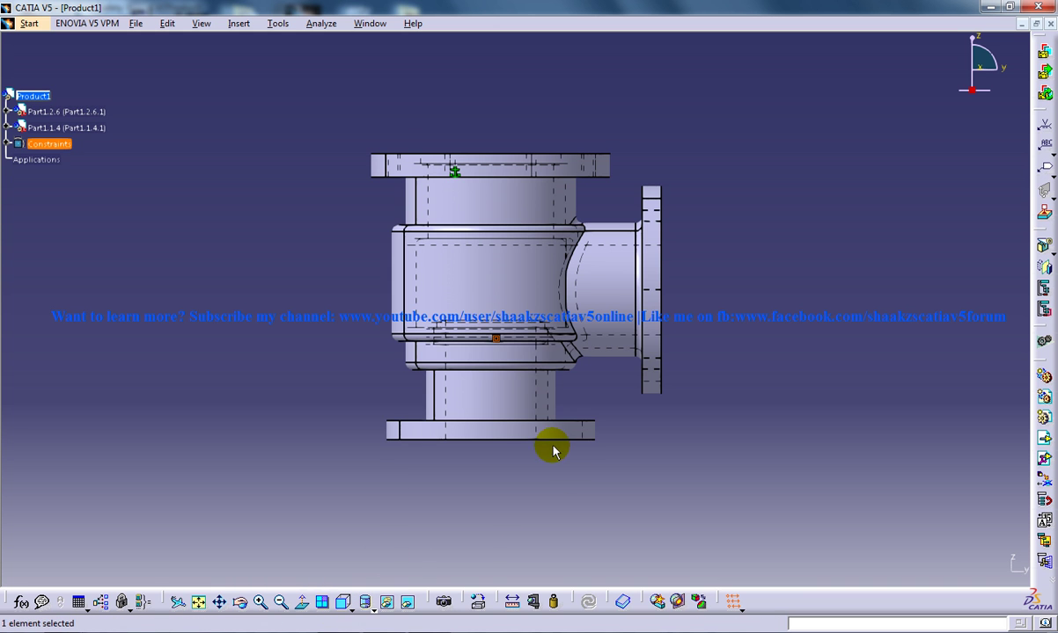
middle_click_drag(512, 354, 512, 253)
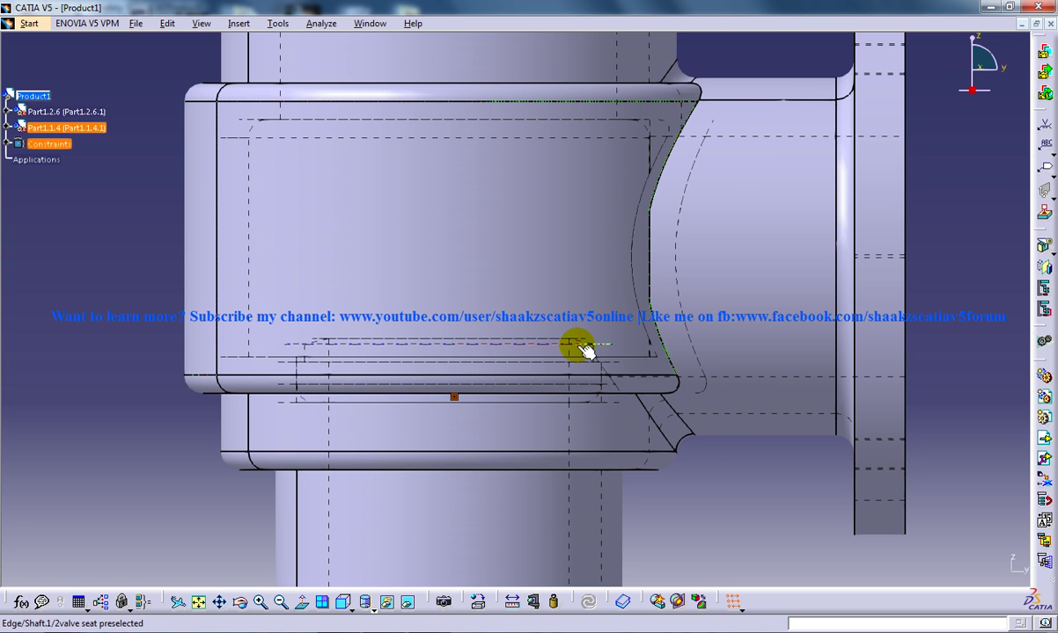
middle_click_drag(557, 324, 557, 302)
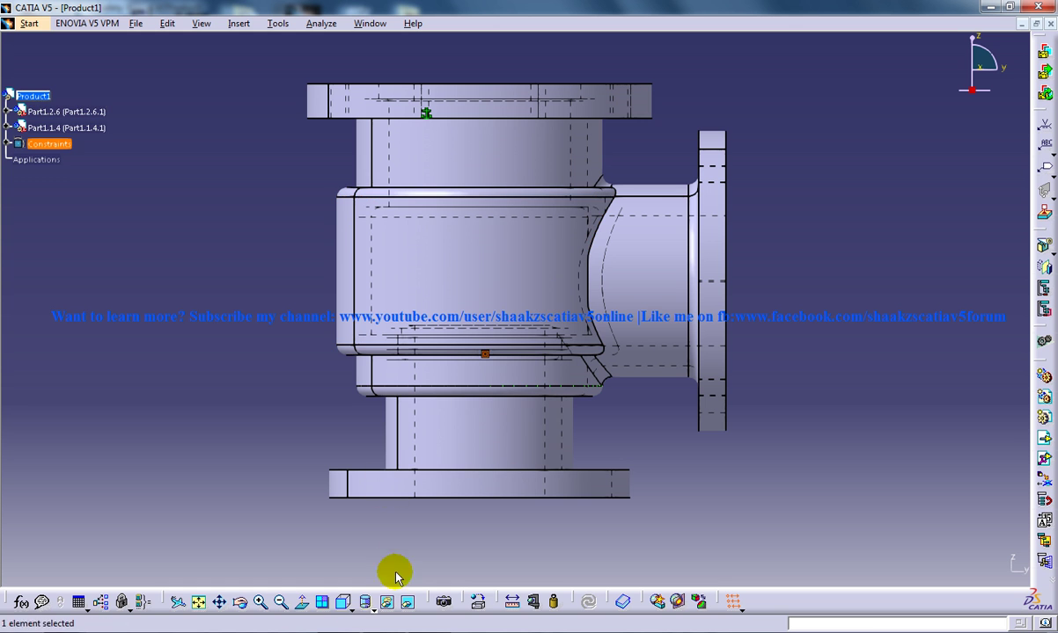
left_click(373, 609)
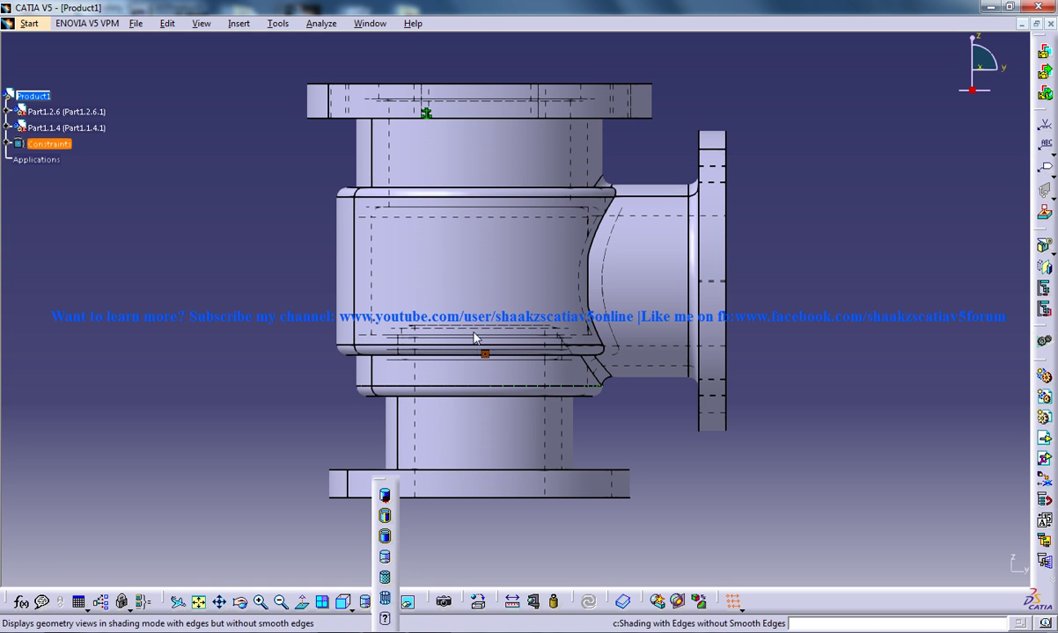
left_click(385, 496)
Orbit the body so the side flange faces right and the top flange shows
mouse_move(491, 260)
middle_mouse_down()
mouse_move(376, 409)
mouse_move(439, 329)
middle_mouse_up()
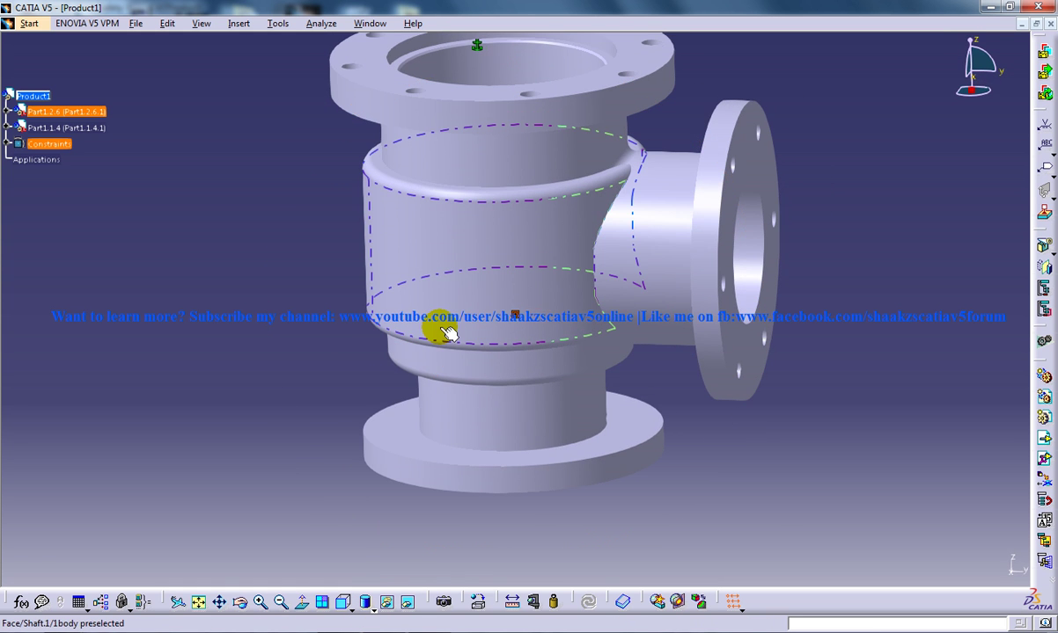
middle_click_drag(569, 346, 380, 330)
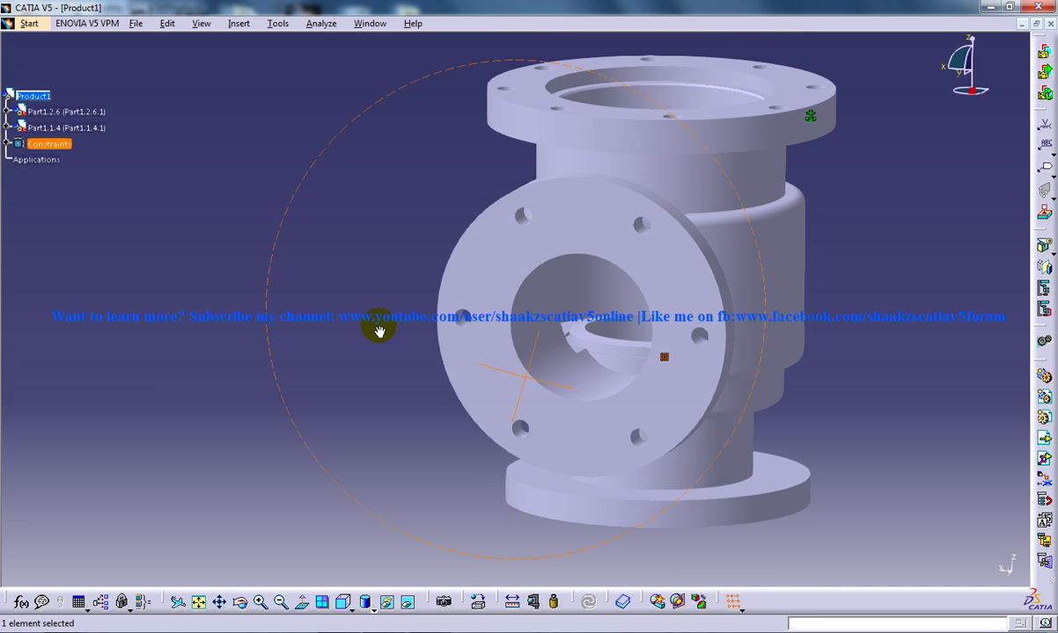
middle_click_drag(379, 330, 380, 333)
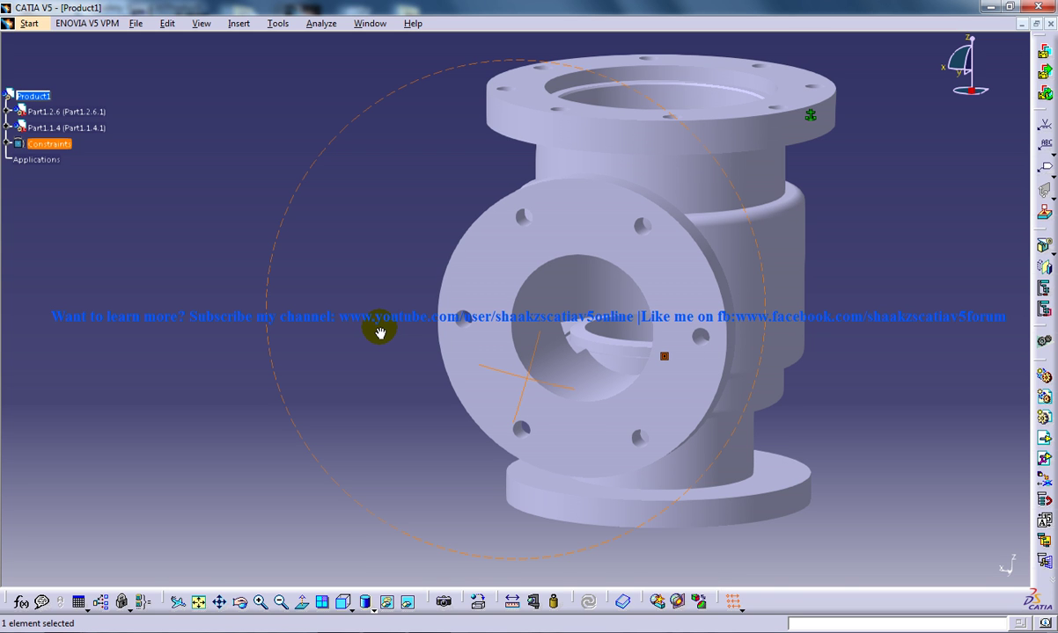
middle_click_drag(380, 332, 497, 290)
Insert the 3valve part with positioning from the Junction Stop Valve Part Files folder
left_click(236, 23)
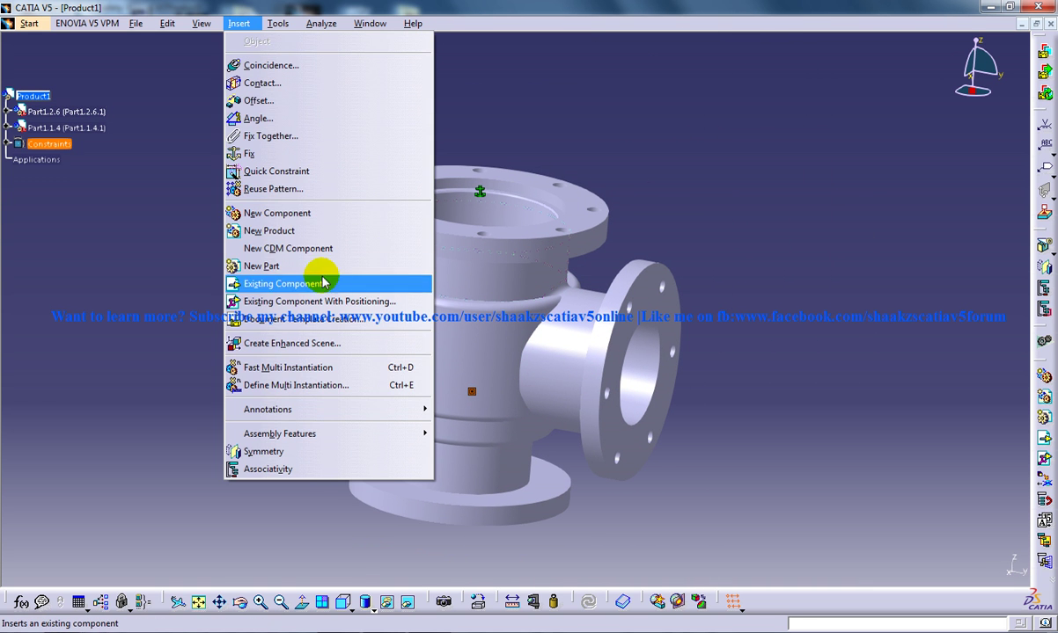
left_click(347, 302)
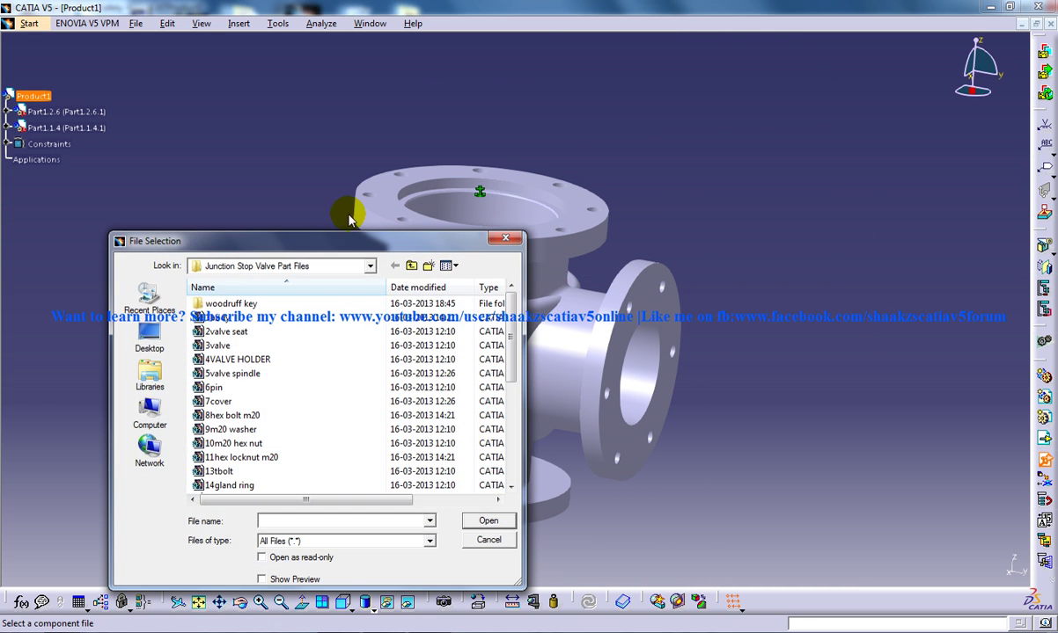
left_click(505, 240)
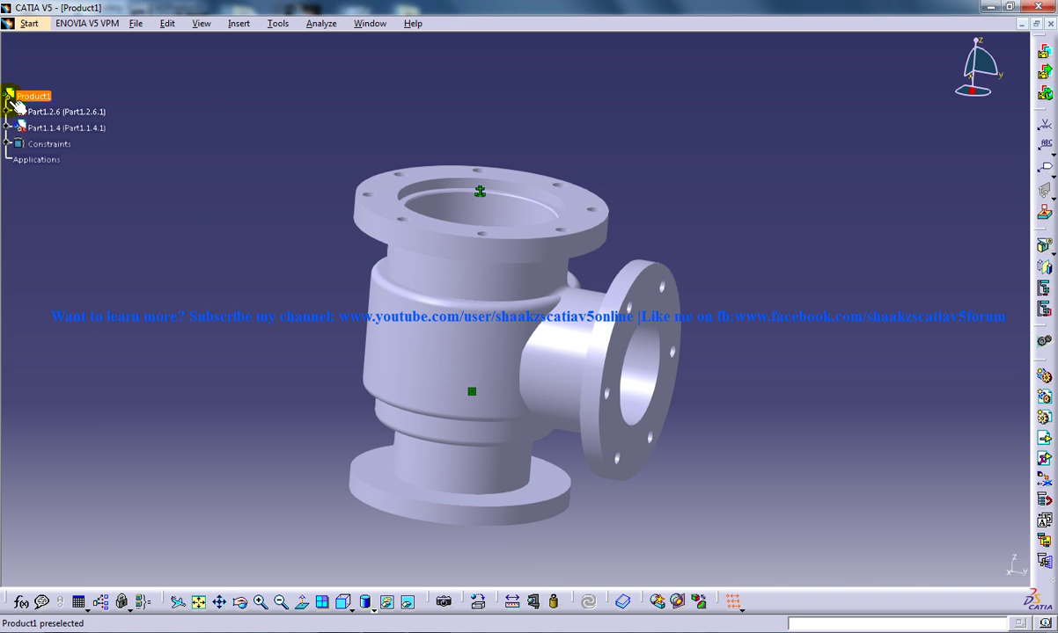
left_click(239, 22)
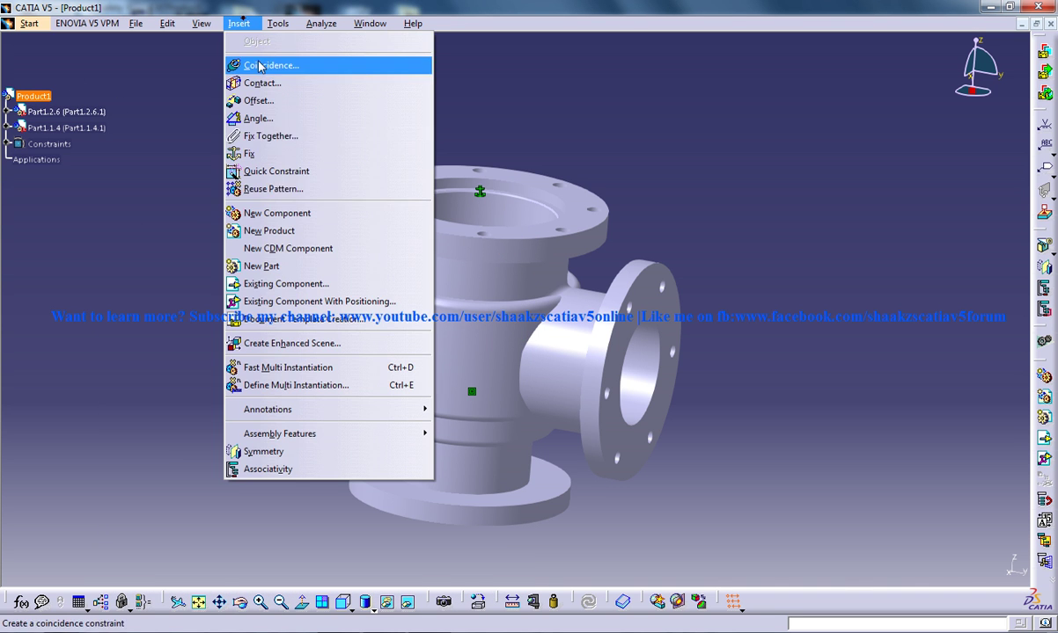
left_click(340, 303)
left_click_drag(224, 247, 500, 121)
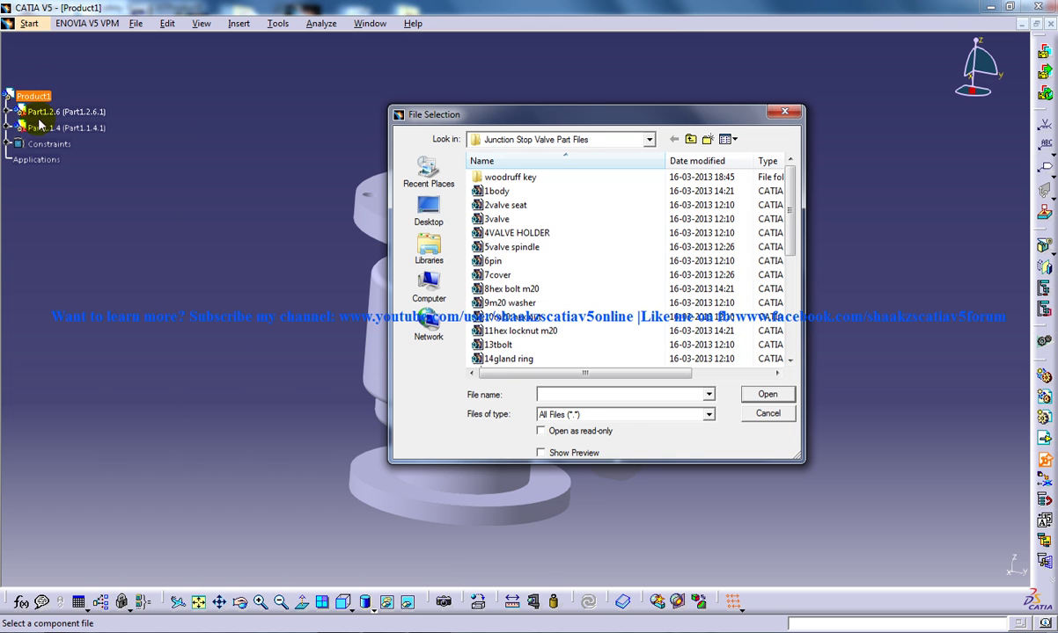
double_click(513, 220)
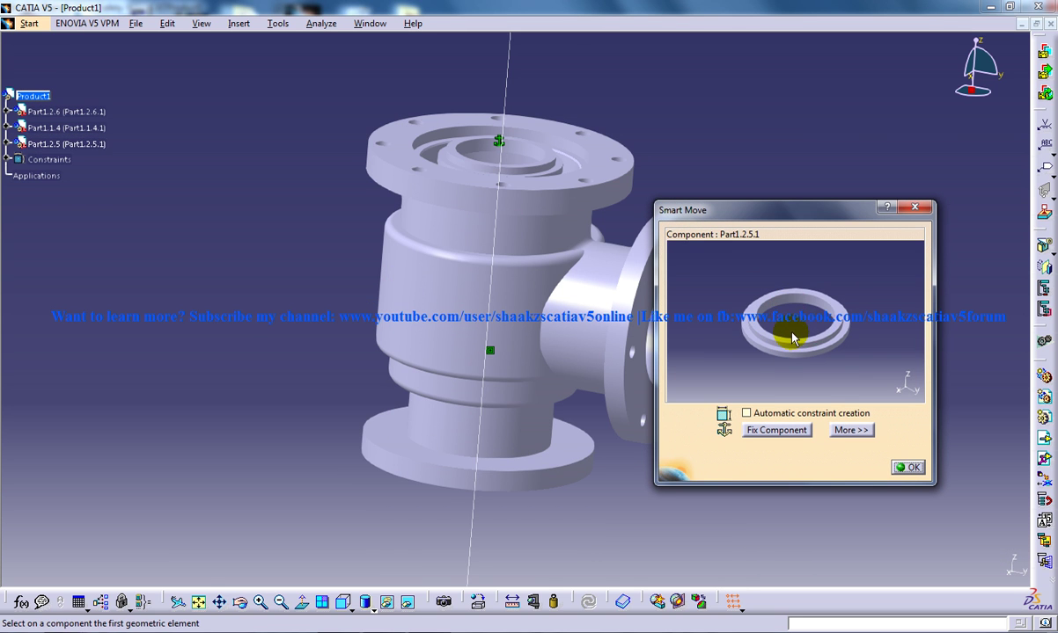
Align the valve Part1.2.5's axis onto the body's vertical axis in Smart Move
mouse_move(794, 322)
middle_mouse_down()
mouse_move(763, 294)
mouse_move(791, 300)
mouse_move(799, 327)
middle_mouse_up()
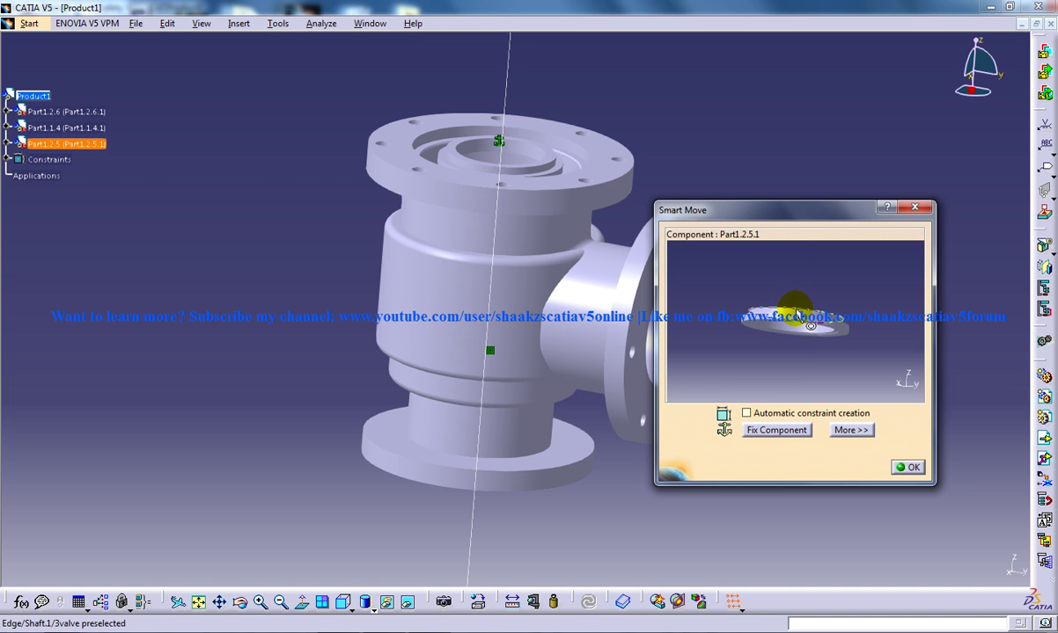
left_click(801, 320)
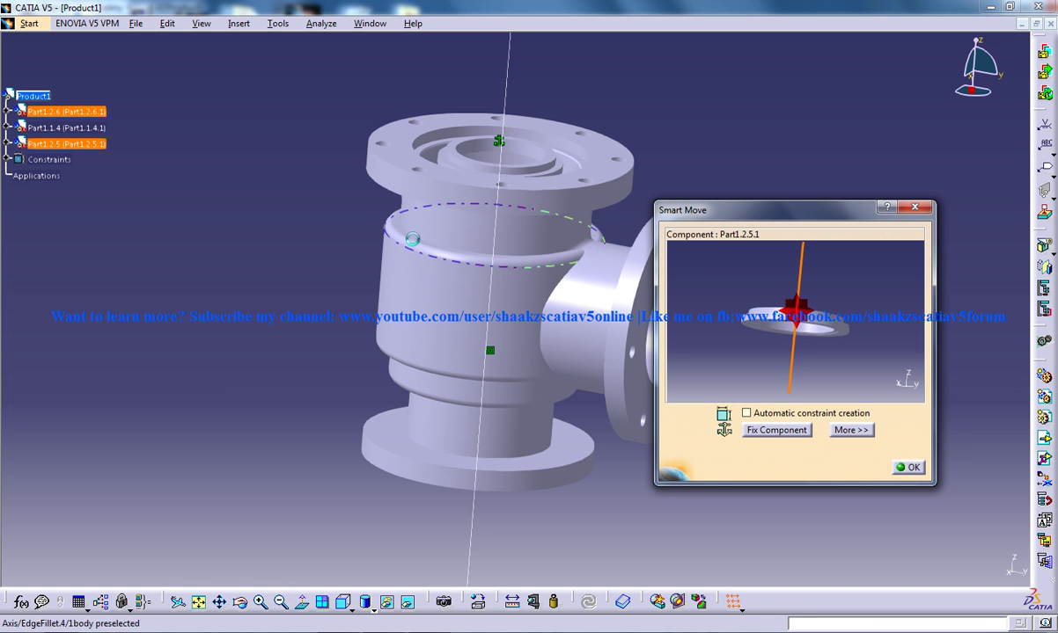
left_click(498, 176)
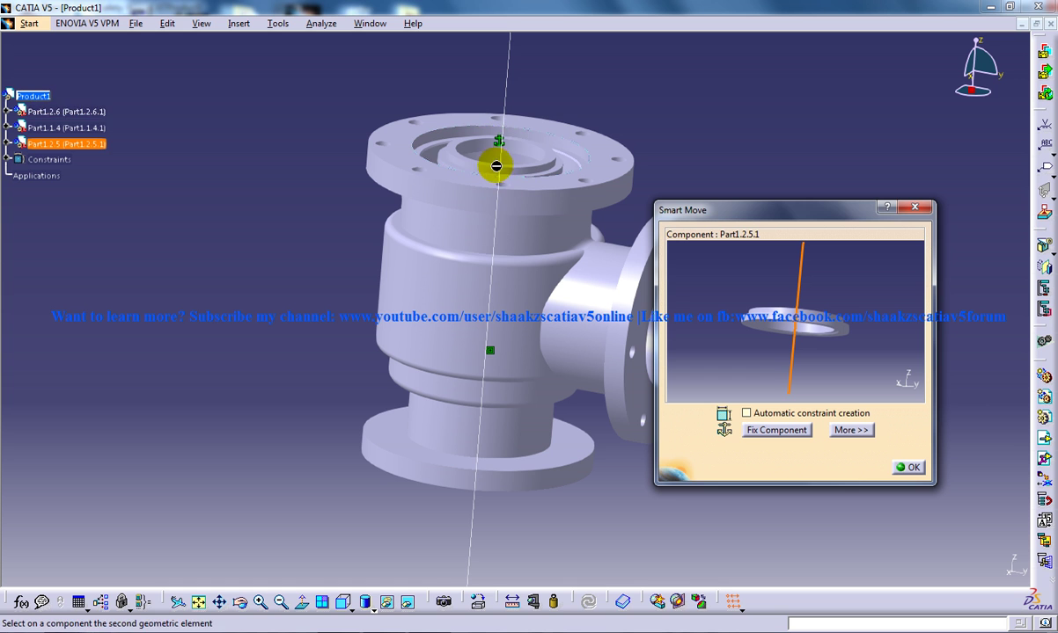
left_click(501, 154)
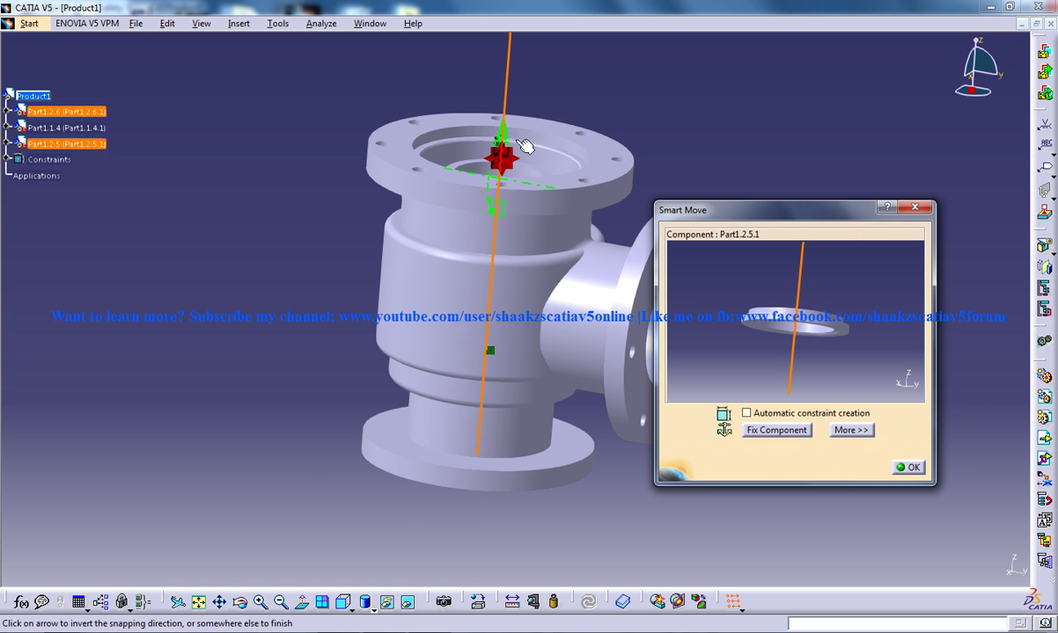
mouse_move(492, 244)
middle_mouse_down()
mouse_move(500, 203)
mouse_move(484, 283)
mouse_move(495, 231)
middle_mouse_up()
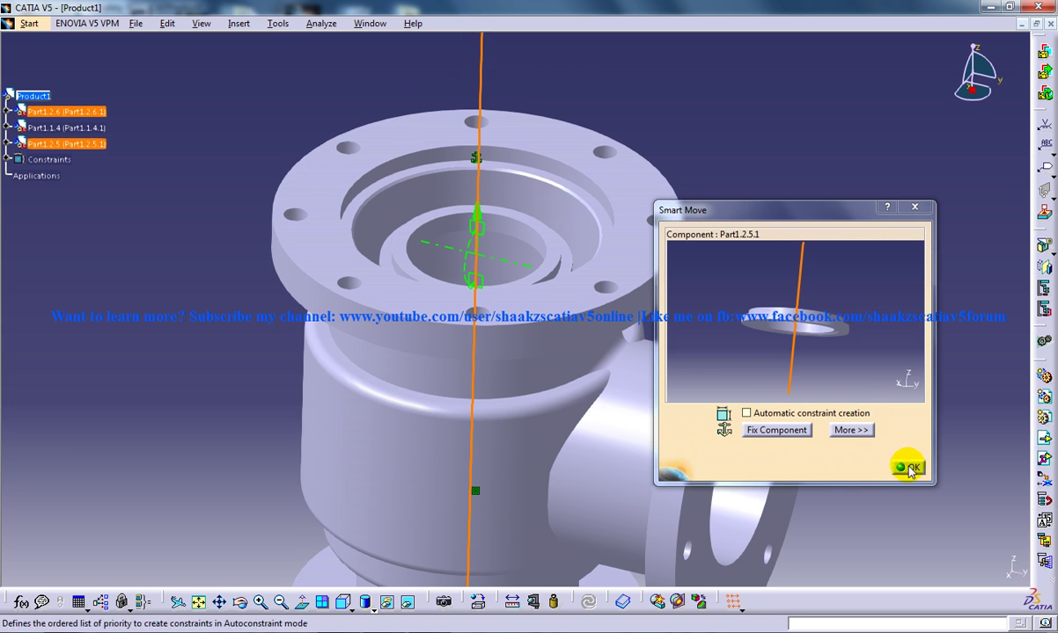
left_click(906, 467)
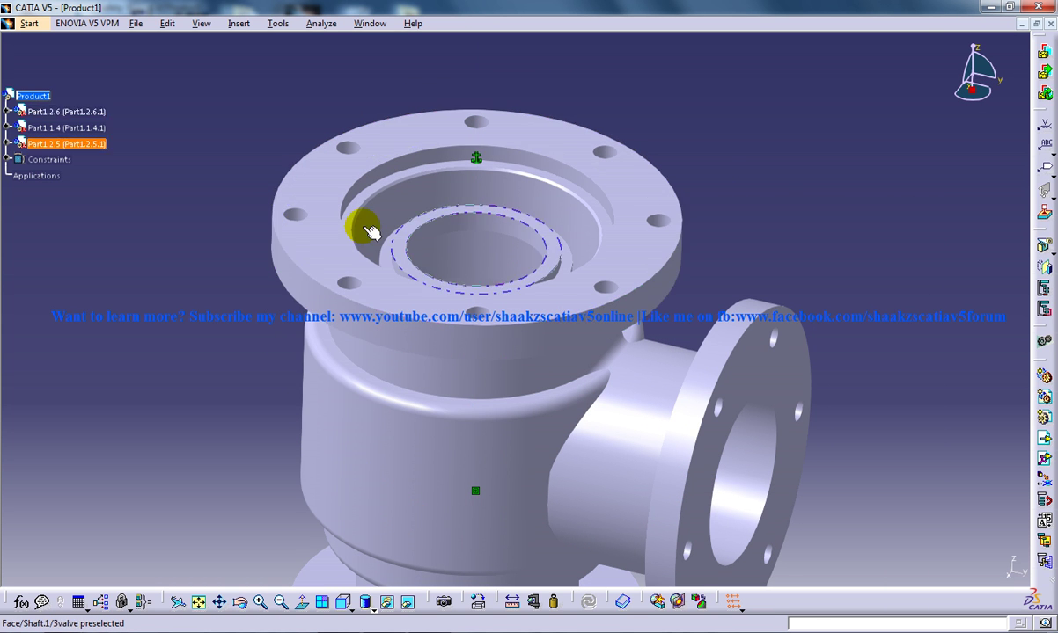
Set up manual manipulation restricted to dragging along the Z axis
left_click(168, 22)
mouse_move(236, 196)
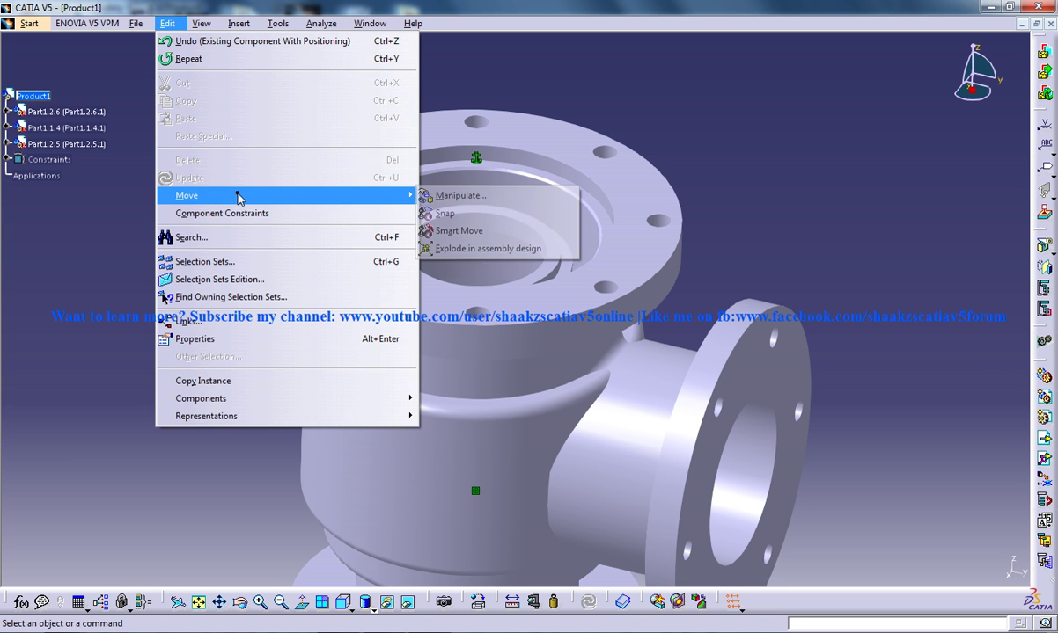
left_click(448, 196)
left_click(912, 290)
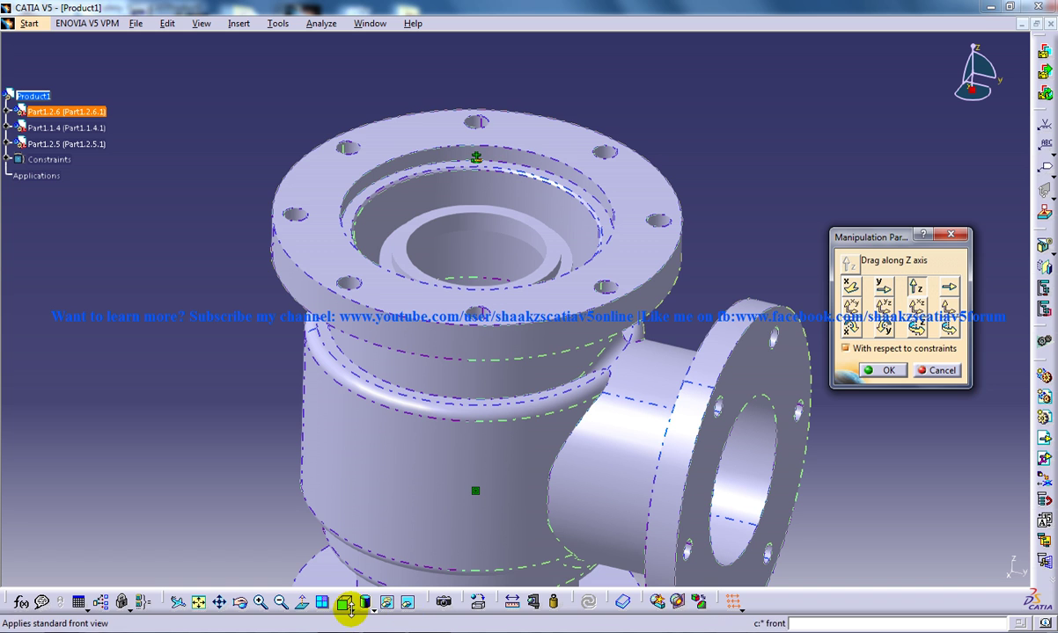
In front view with hidden edges dashed, drag the valve down along Z into the body
left_click(345, 602)
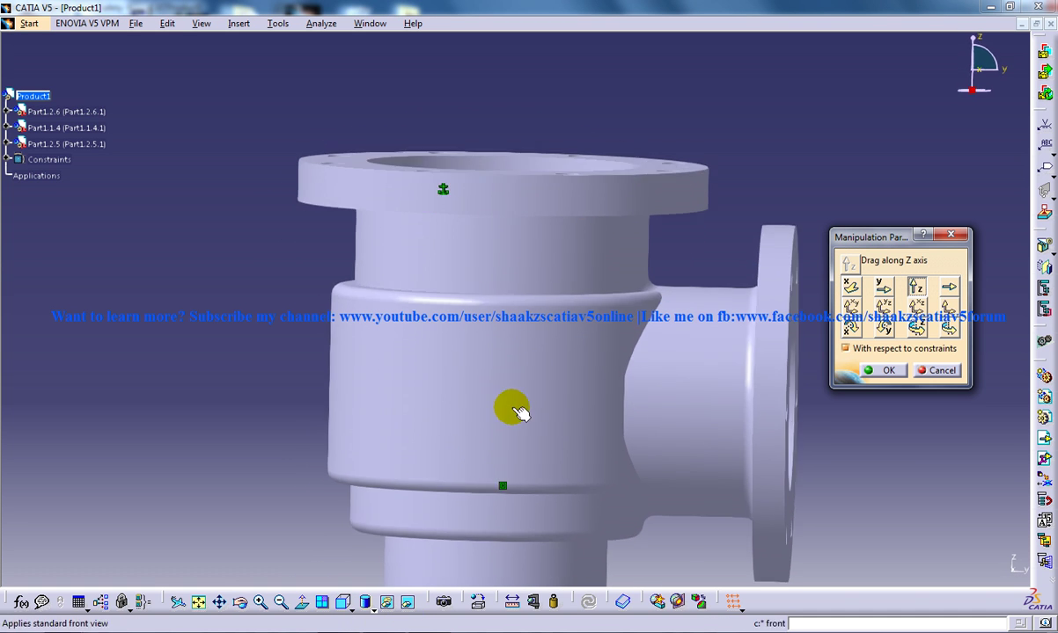
left_click(366, 604)
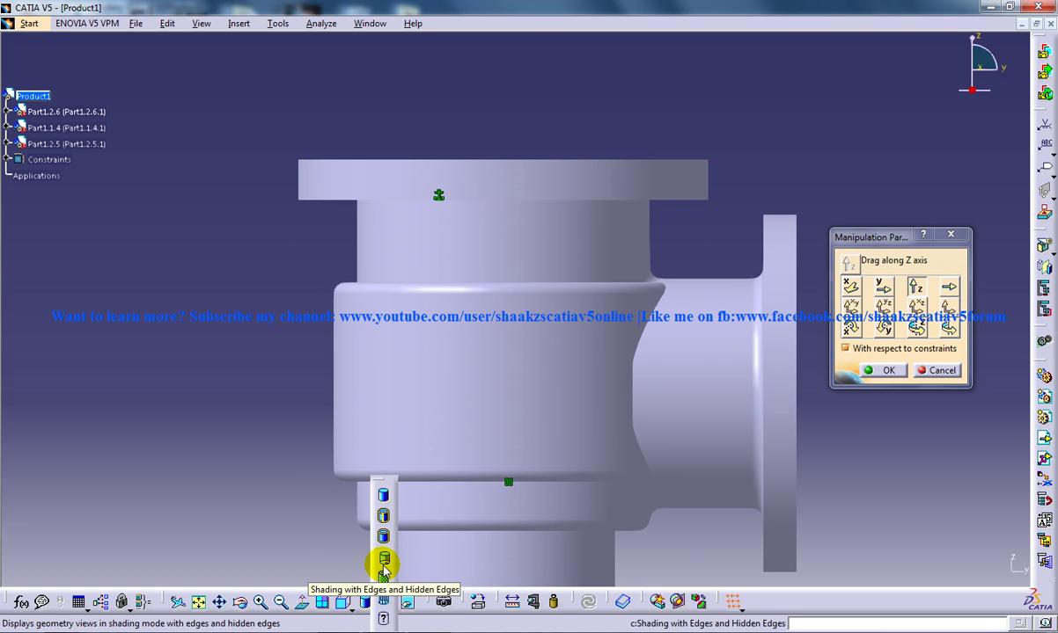
left_click(384, 516)
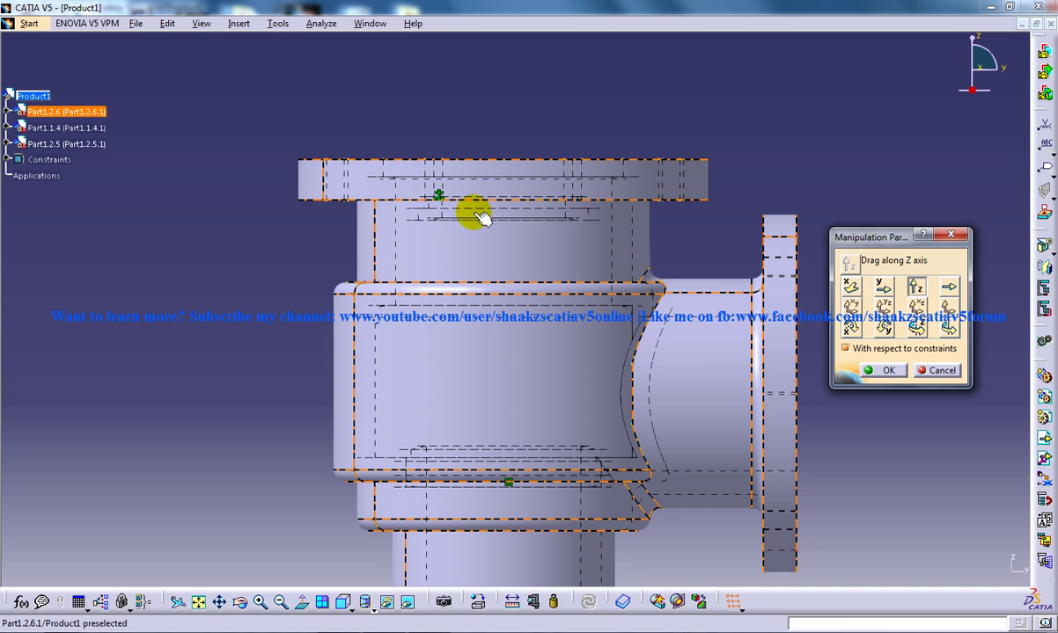
middle_click_drag(498, 138, 492, 176)
left_click_drag(481, 212, 481, 290)
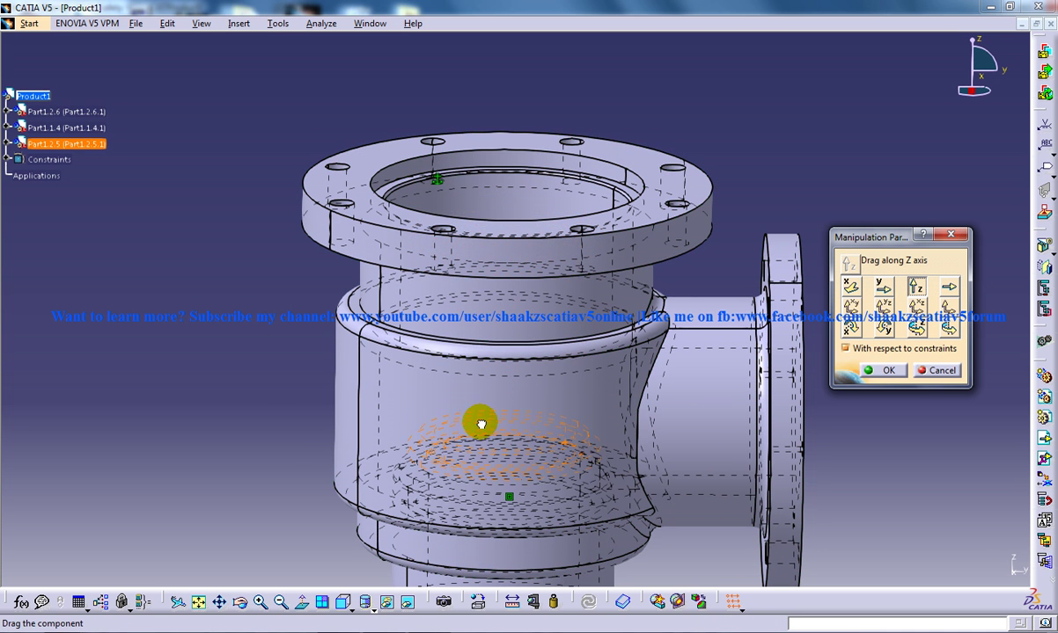
In wireframe front view, lower the valve near the chamber bottom and confirm the move
middle_click_drag(484, 440, 368, 532)
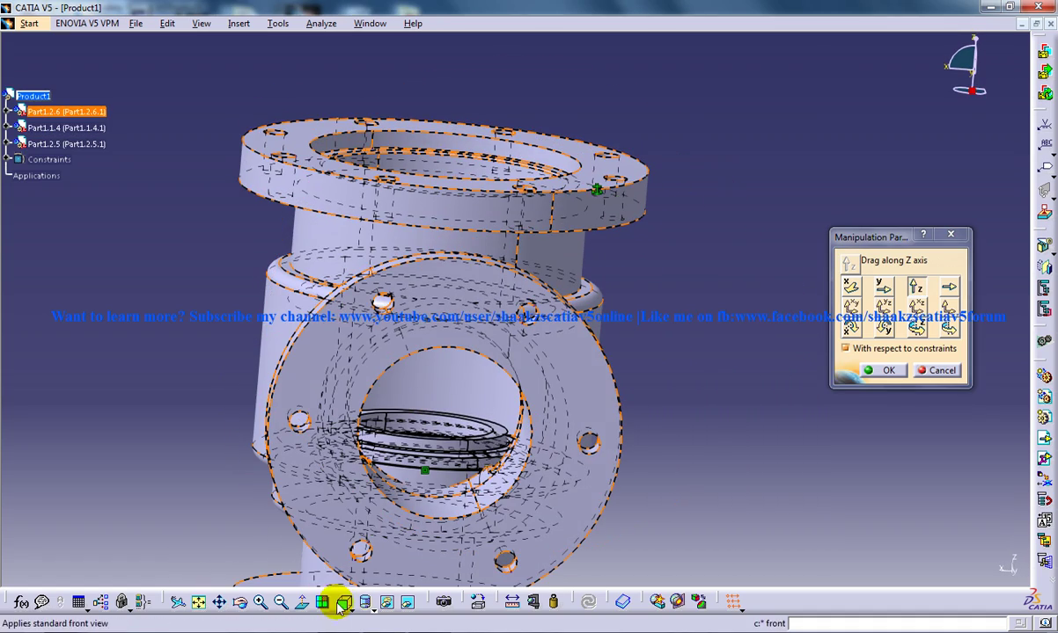
left_click(365, 605)
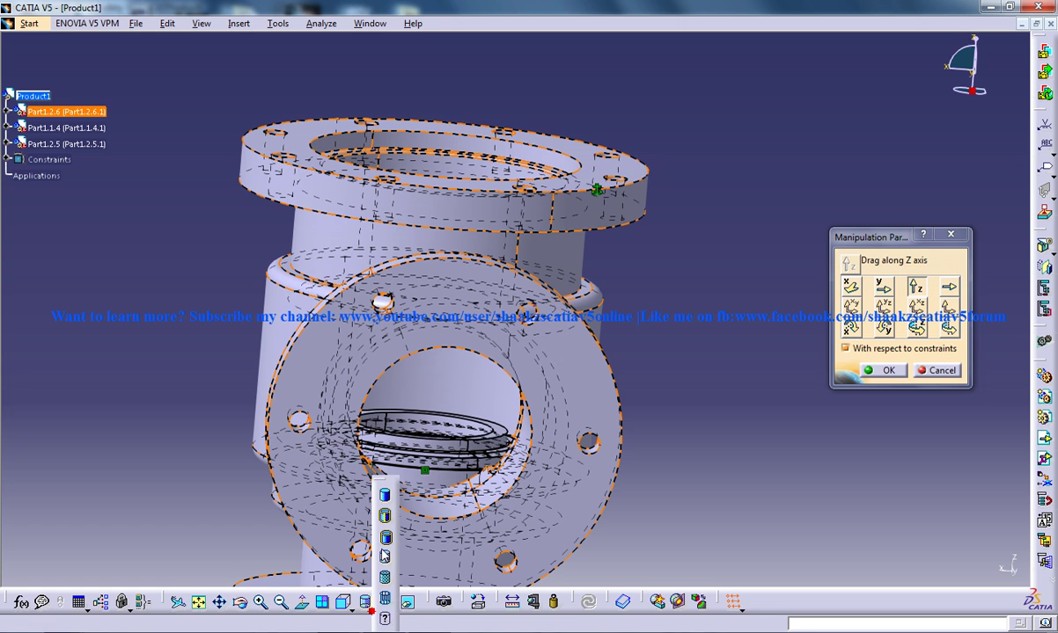
left_click(383, 497)
middle_click_drag(432, 409, 465, 429)
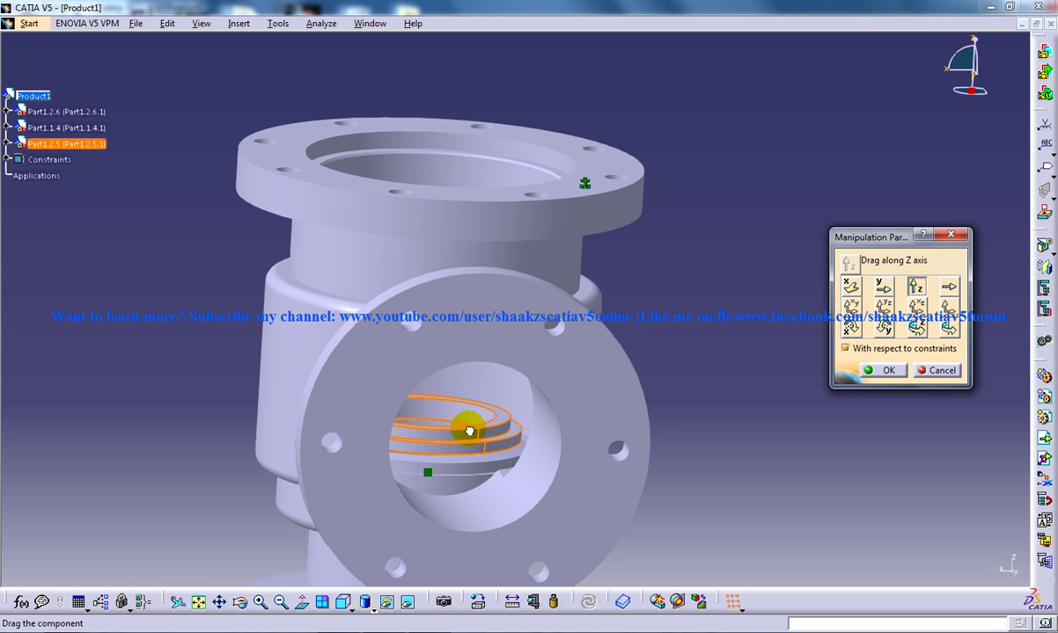
left_click(375, 615)
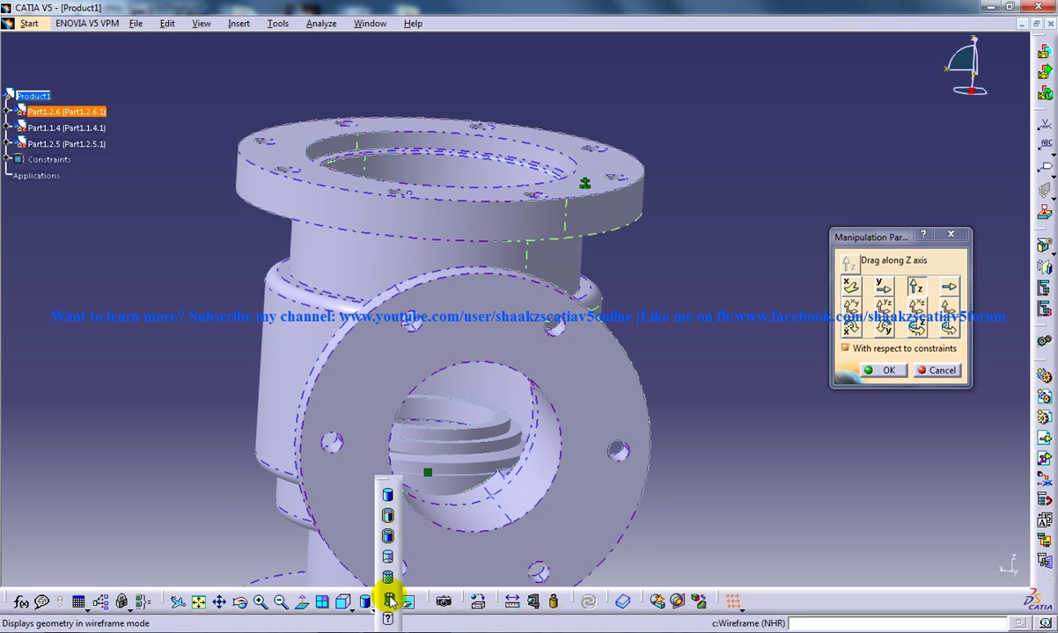
left_click(410, 606)
middle_click_drag(375, 441, 501, 524)
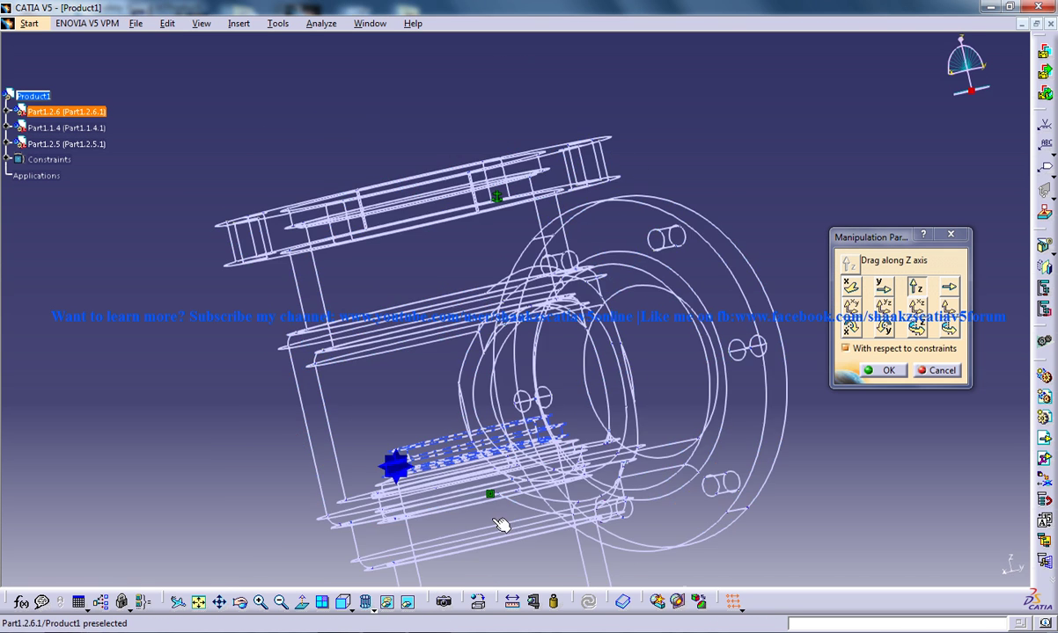
left_click(342, 605)
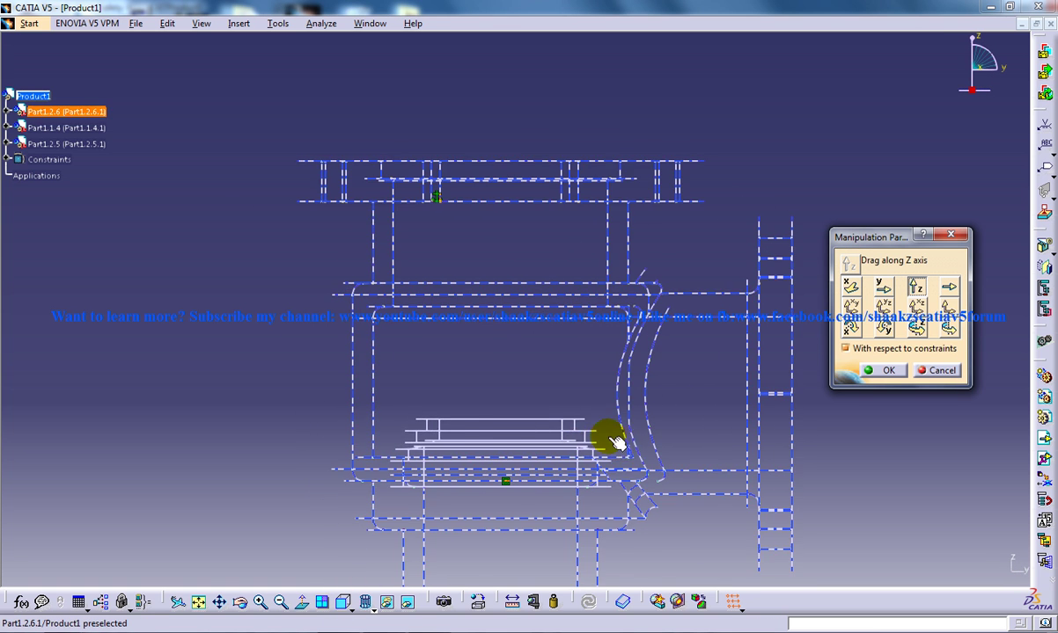
left_click_drag(567, 429, 566, 431)
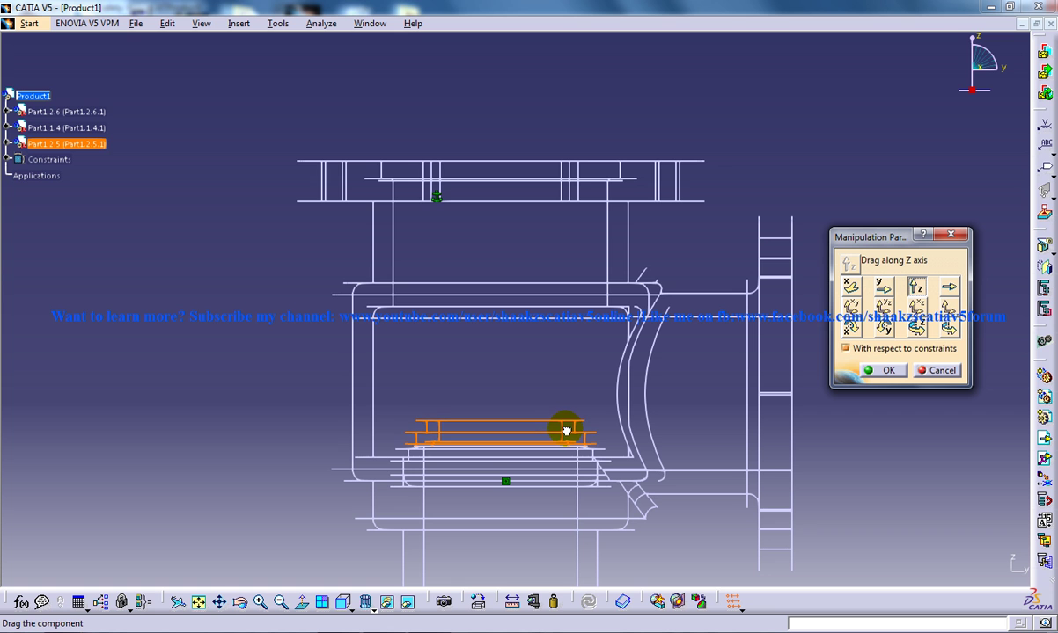
left_click_drag(566, 431, 571, 429)
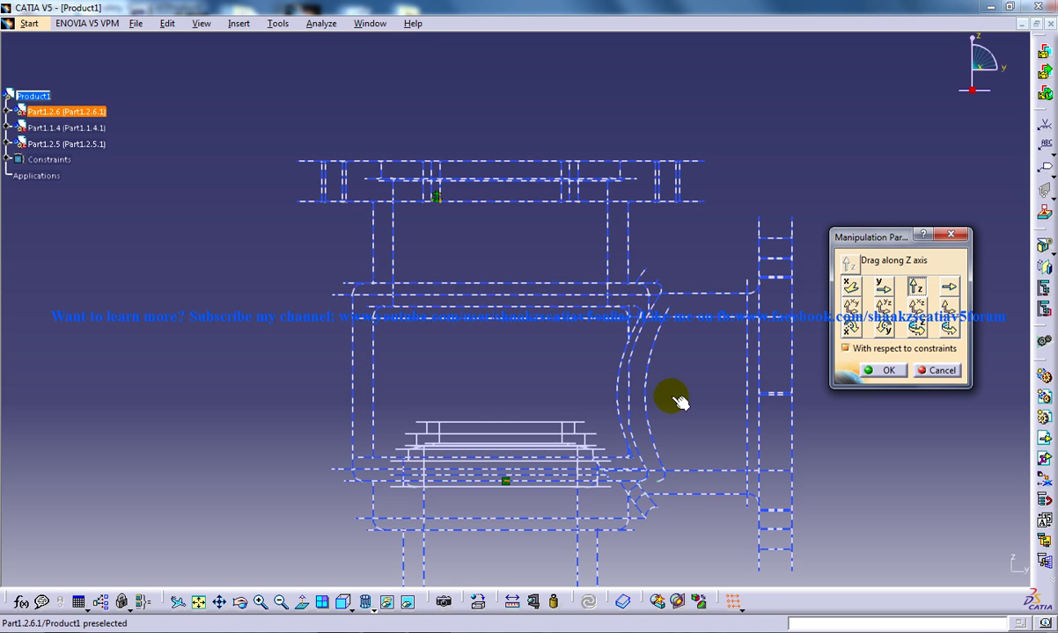
left_click(884, 369)
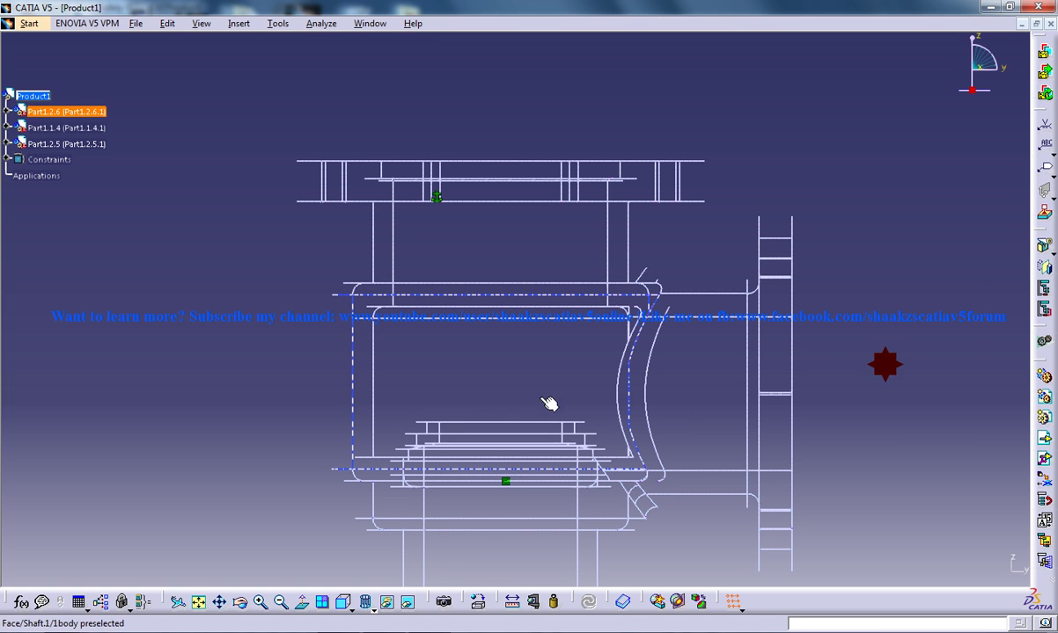
Fix the valve Part1.2.5 at its lowered position
left_click(240, 23)
left_click(251, 156)
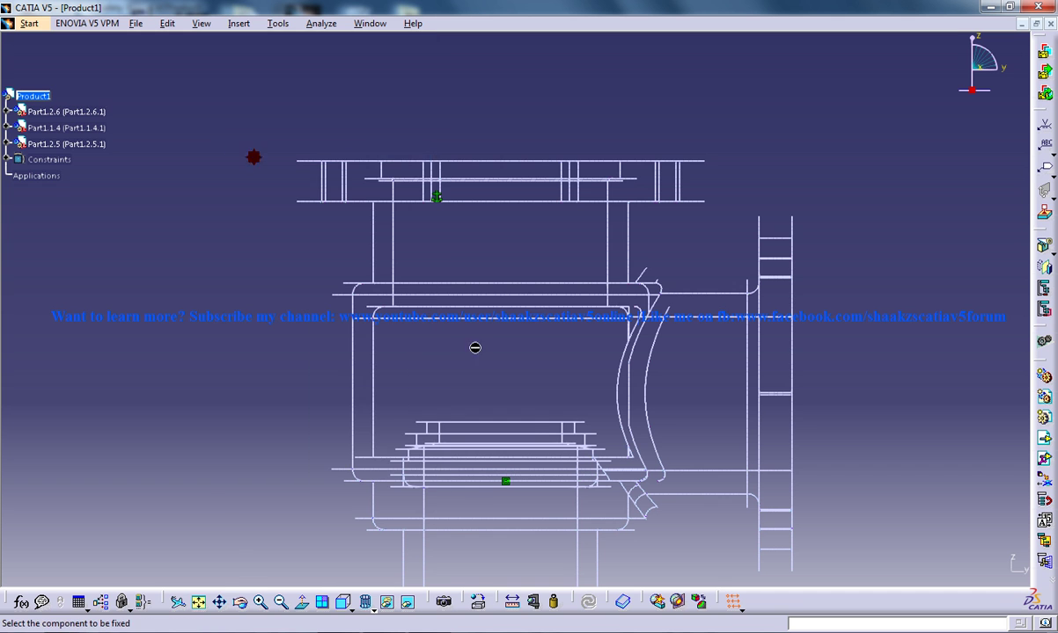
left_click(526, 426)
Return the display to shading and orbit back to an isometric view
middle_click_drag(649, 306, 312, 515)
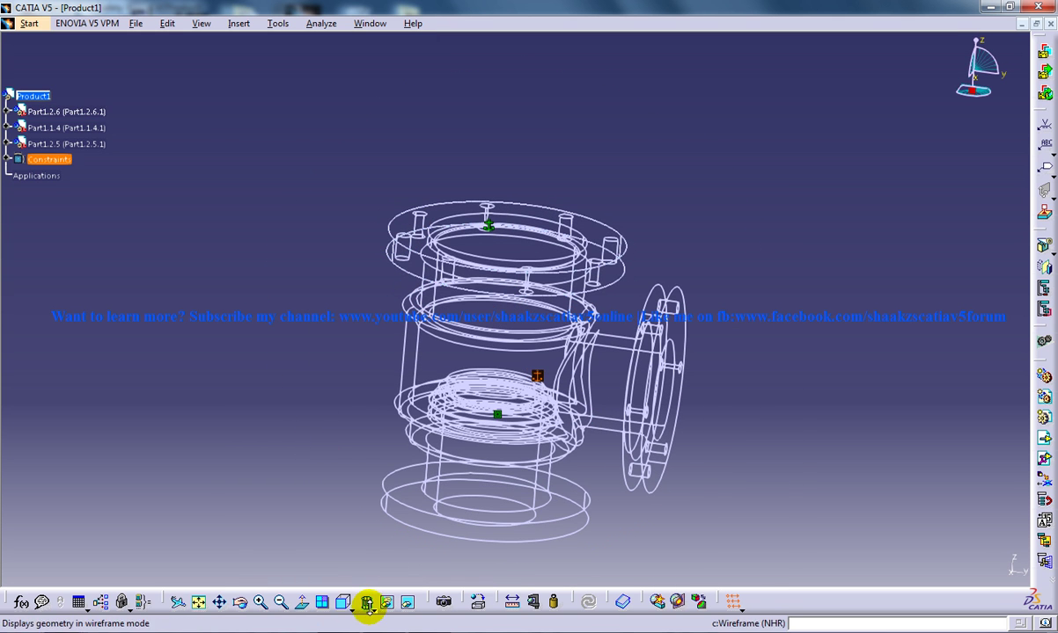
left_click(367, 607)
mouse_move(673, 394)
middle_mouse_down()
mouse_move(708, 379)
mouse_move(611, 333)
mouse_move(578, 449)
mouse_move(562, 466)
mouse_move(600, 340)
middle_mouse_up()
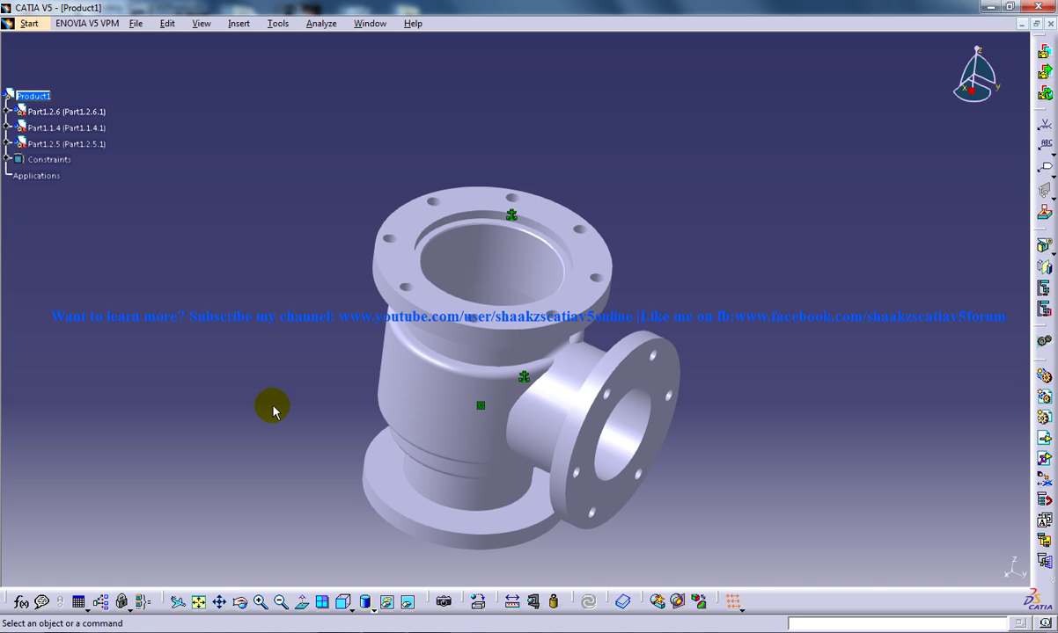
Insert the existing 4VALVE HOLDER part into Product1 with positioning
left_click(237, 25)
left_click(300, 300)
left_click(34, 96)
double_click(518, 233)
Snap the valve holder's axis onto the valve body's vertical axis in Smart Move
middle_click_drag(536, 165, 532, 155)
left_click(798, 335)
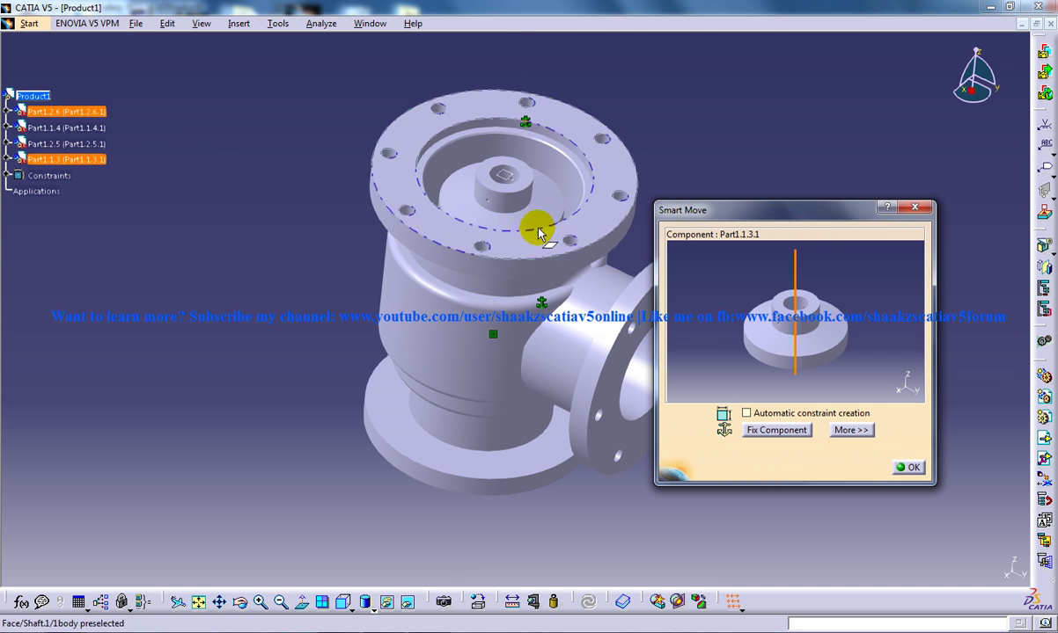
middle_click_drag(495, 198, 508, 120)
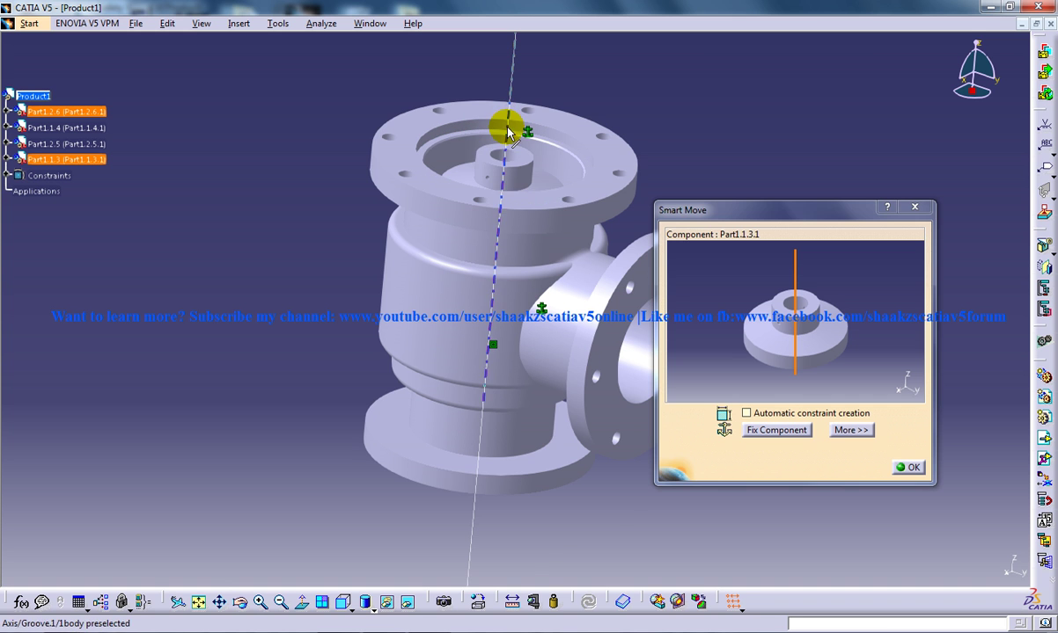
left_click(507, 132)
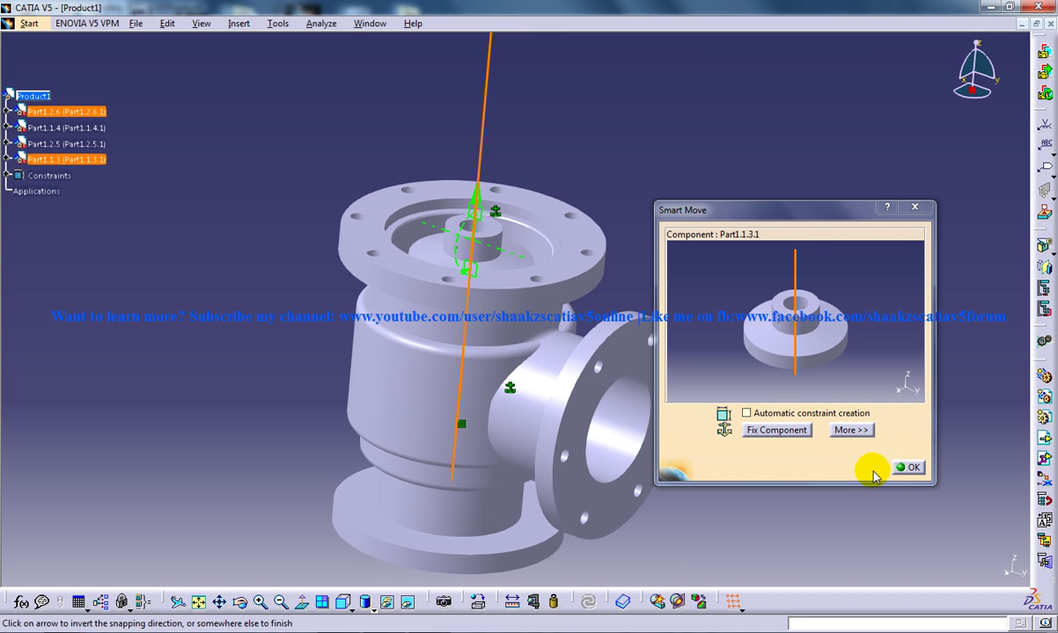
left_click(908, 468)
left_click(170, 23)
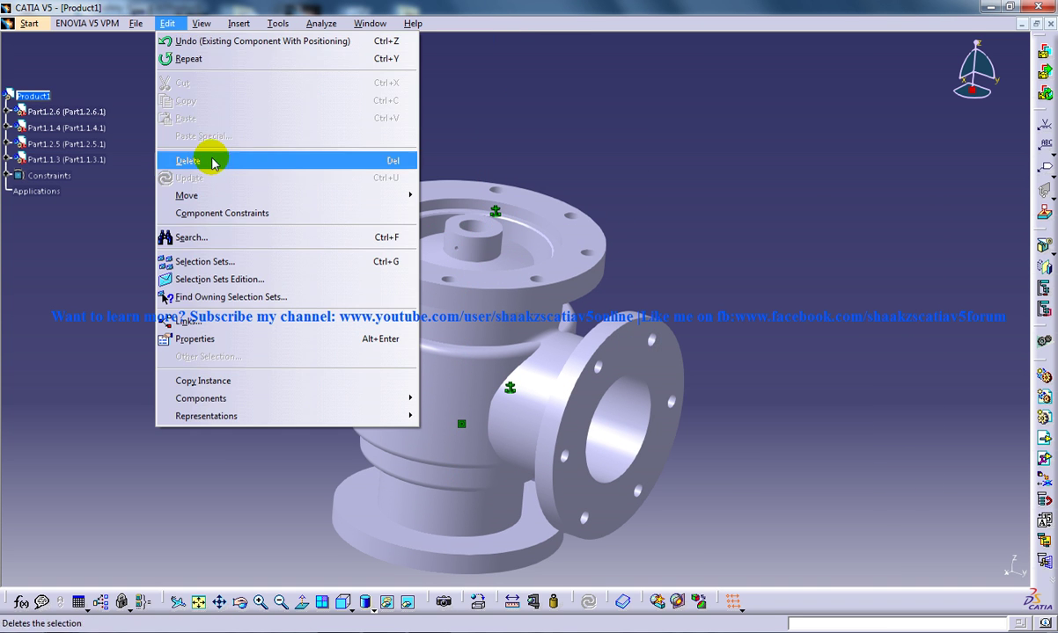
Lift the valve holder above the body along Z with Manipulation
mouse_move(224, 196)
left_click(467, 197)
left_click(916, 287)
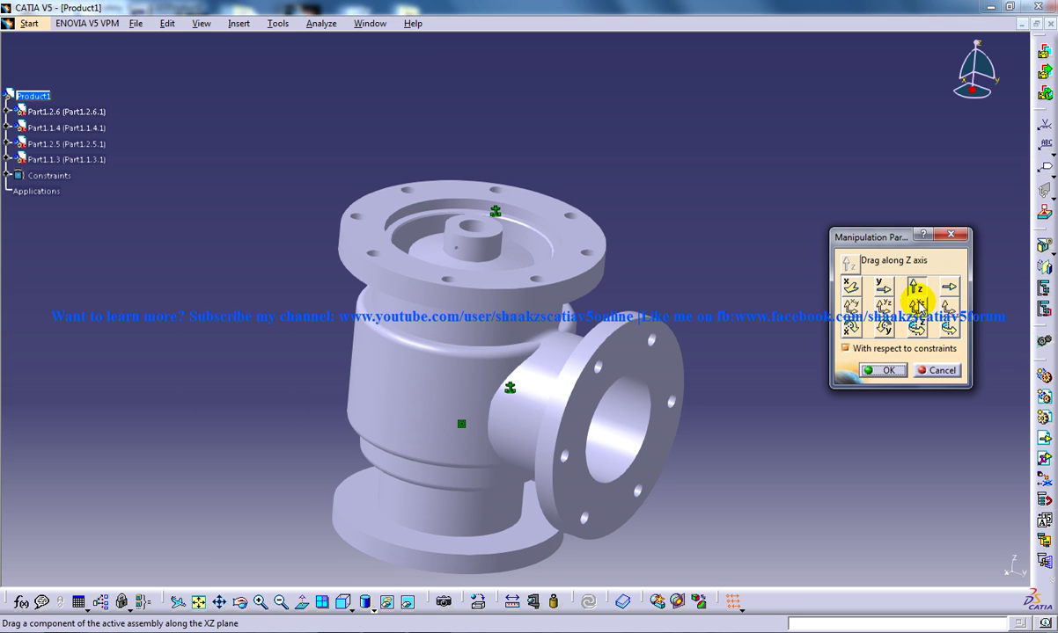
left_click_drag(515, 236, 516, 139)
middle_click_drag(517, 139, 481, 125)
Add a contact constraint between the holder's face and the body's seat face
left_click(136, 27)
left_click(264, 80)
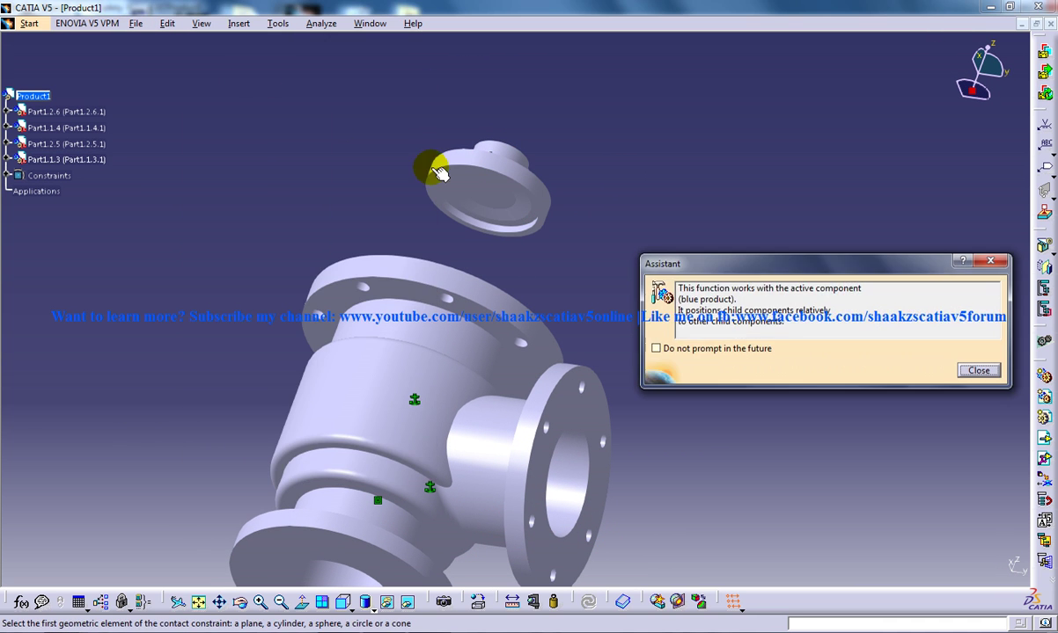
middle_click_drag(459, 211, 475, 132)
left_click(534, 128)
middle_click_drag(437, 179, 486, 394)
left_click(522, 420)
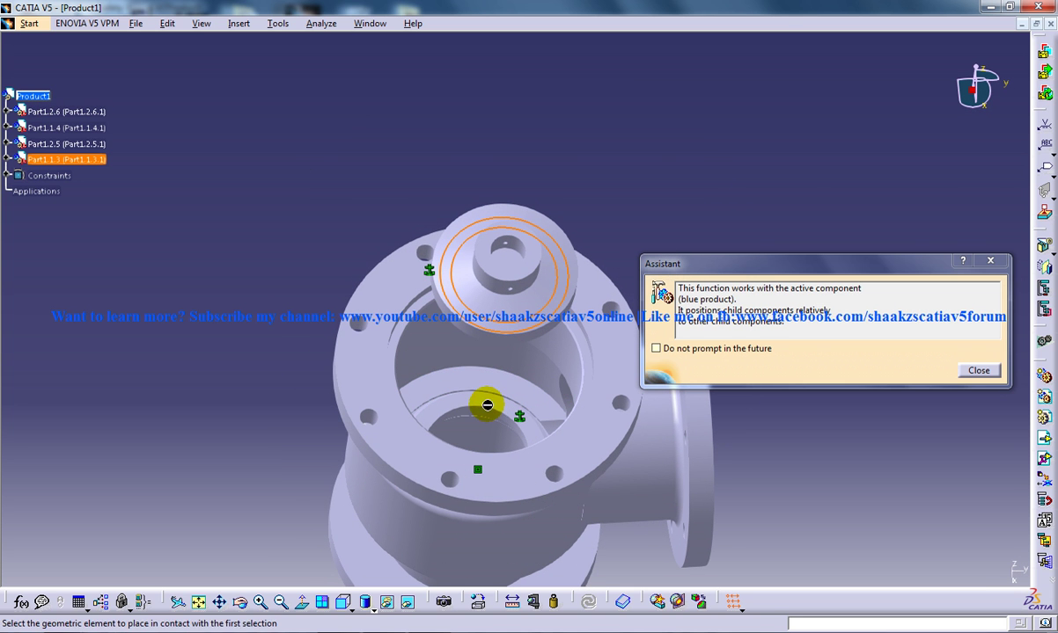
left_click(486, 406)
Update the assembly so the holder seats on the body's top flange
middle_click_drag(508, 407, 525, 350)
left_click(167, 23)
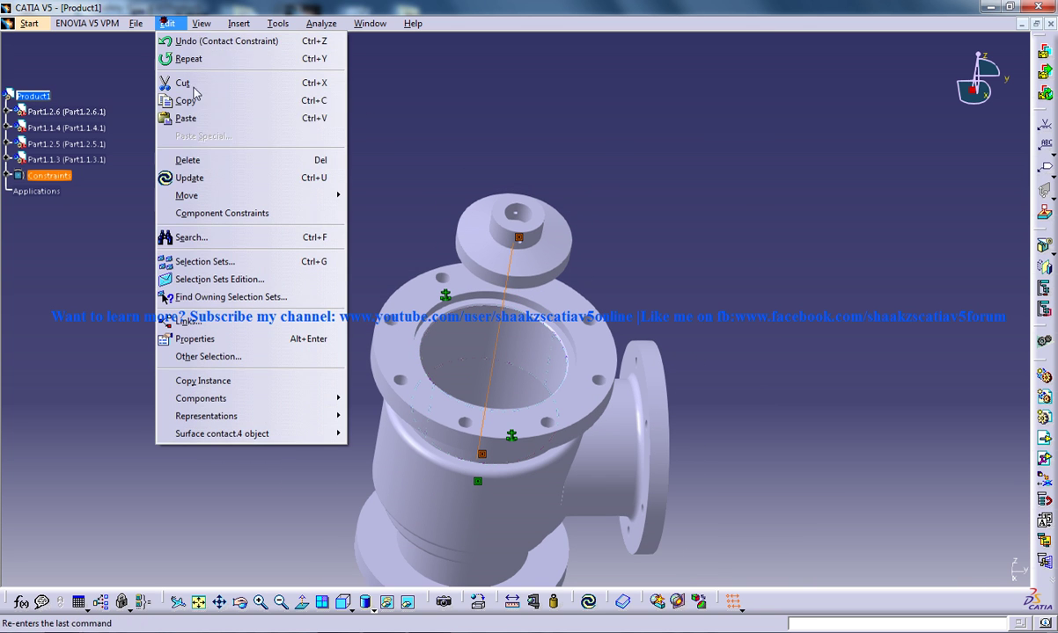
left_click(193, 173)
mouse_move(517, 319)
middle_mouse_down()
mouse_move(519, 246)
mouse_move(529, 286)
mouse_move(524, 213)
mouse_move(517, 193)
mouse_move(502, 203)
middle_mouse_up()
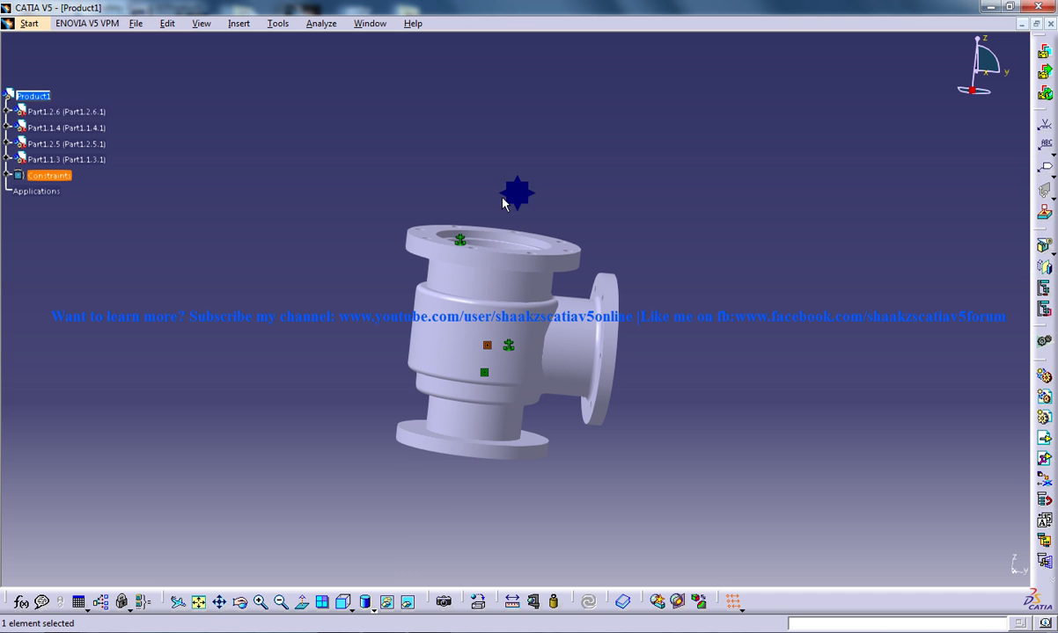
Inspect the valve internals in wireframe display from the front view
left_click(368, 607)
left_click(382, 576)
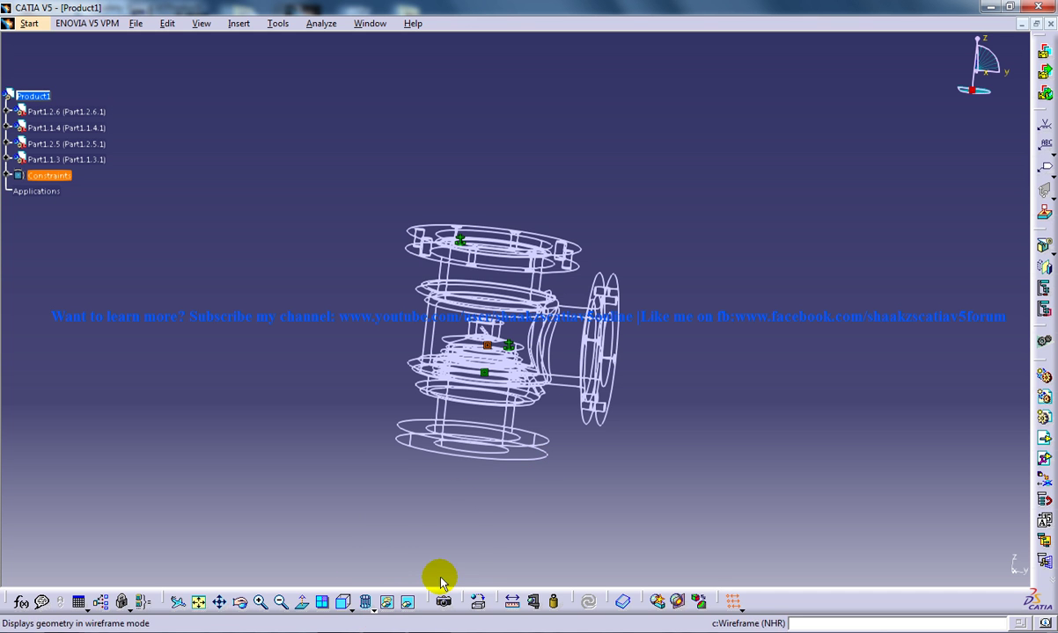
left_click(348, 607)
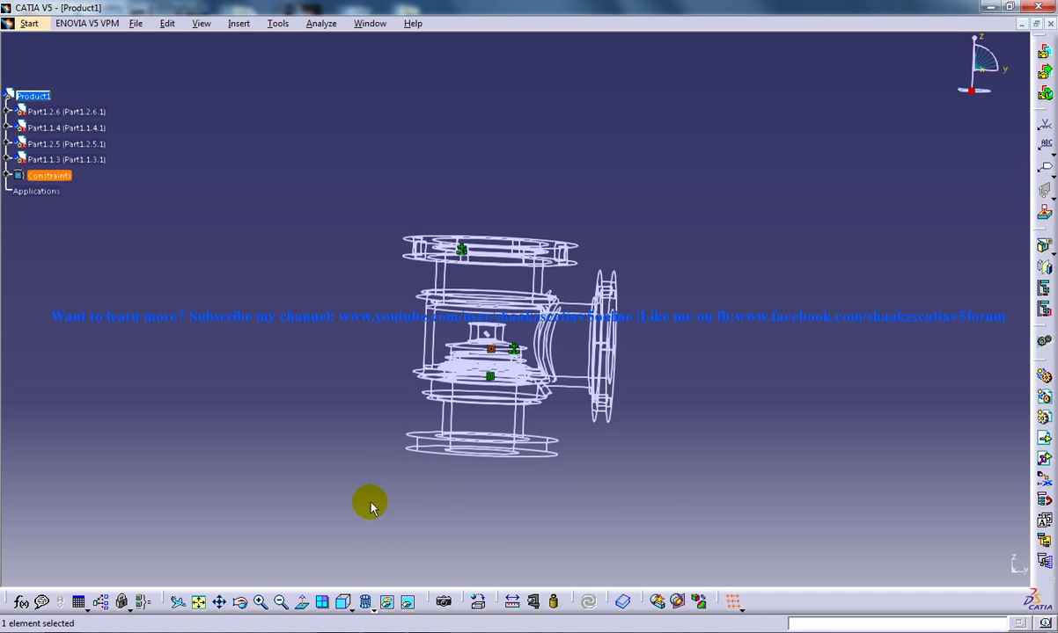
middle_click_drag(496, 345, 528, 360, "ctrl")
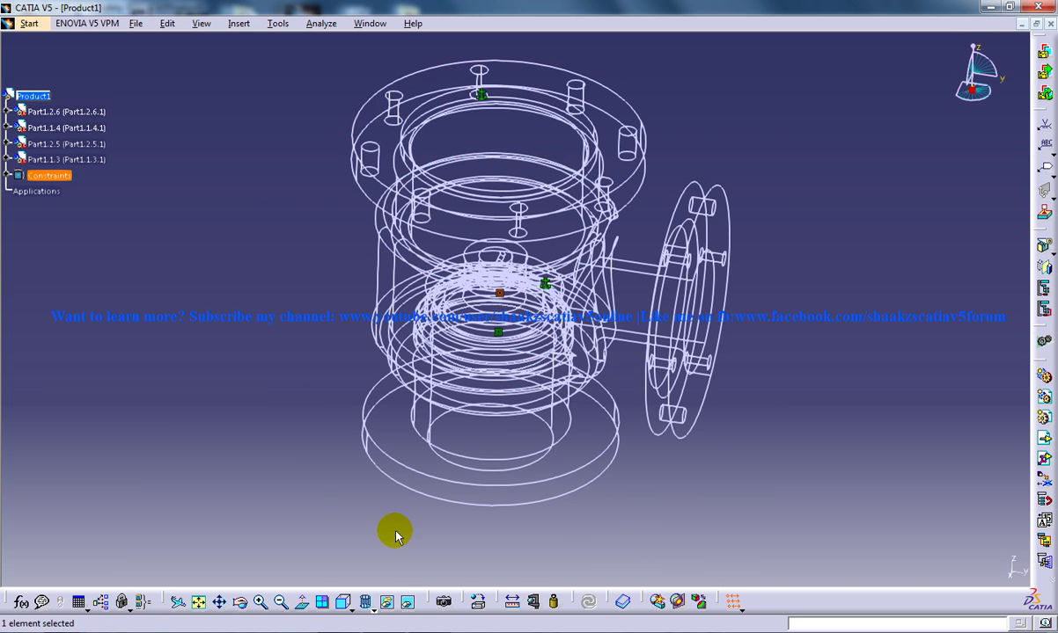
Return to shaded display and hide the valve body
left_click(368, 609)
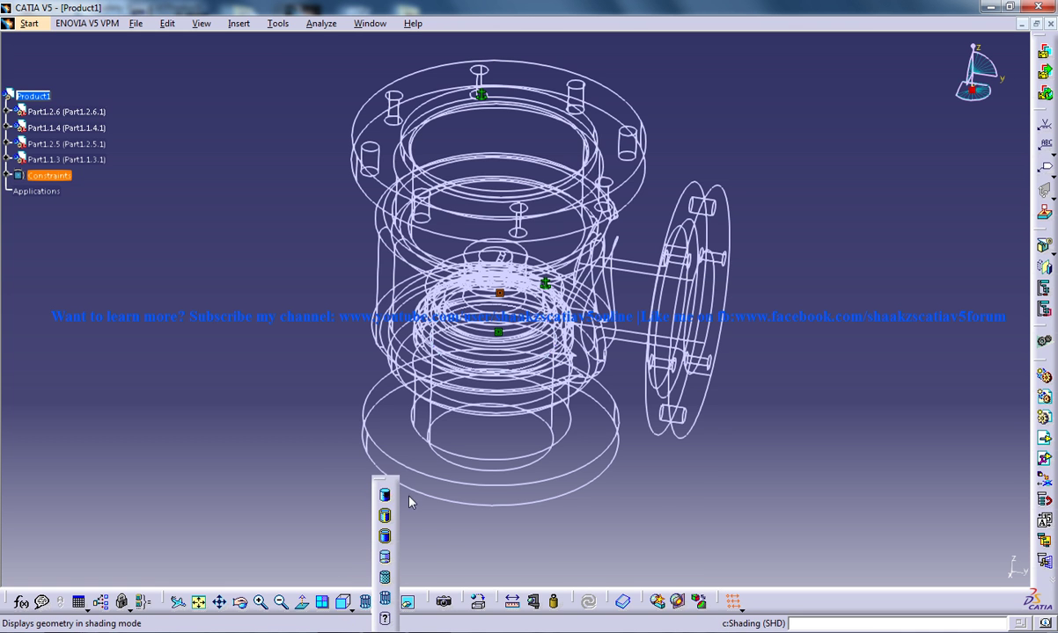
left_click(386, 497)
mouse_move(545, 371)
middle_mouse_down()
mouse_move(534, 274)
mouse_move(514, 484)
mouse_move(529, 278)
middle_mouse_up()
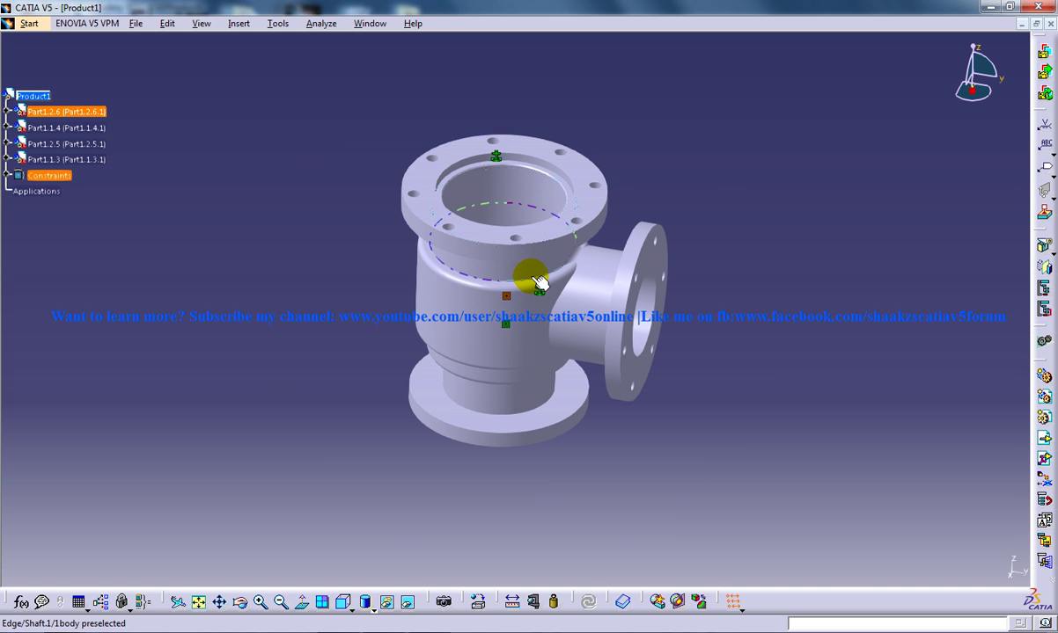
right_click(578, 331)
left_click(628, 376)
middle_click_drag(555, 350, 539, 292)
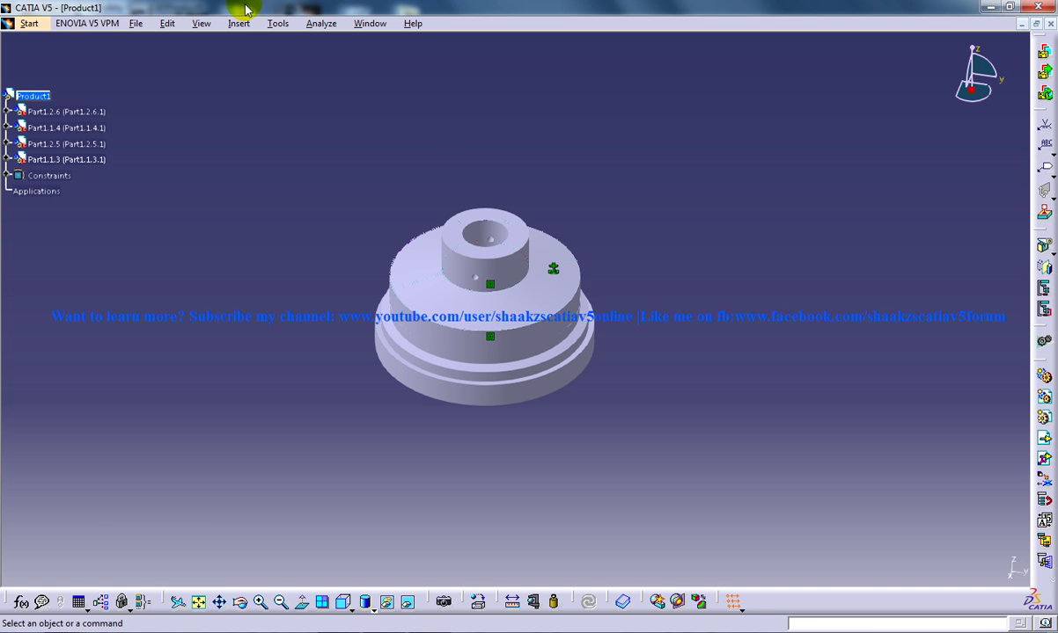
Insert the existing 5valve spindle part into Product1 with positioning
left_click(136, 24)
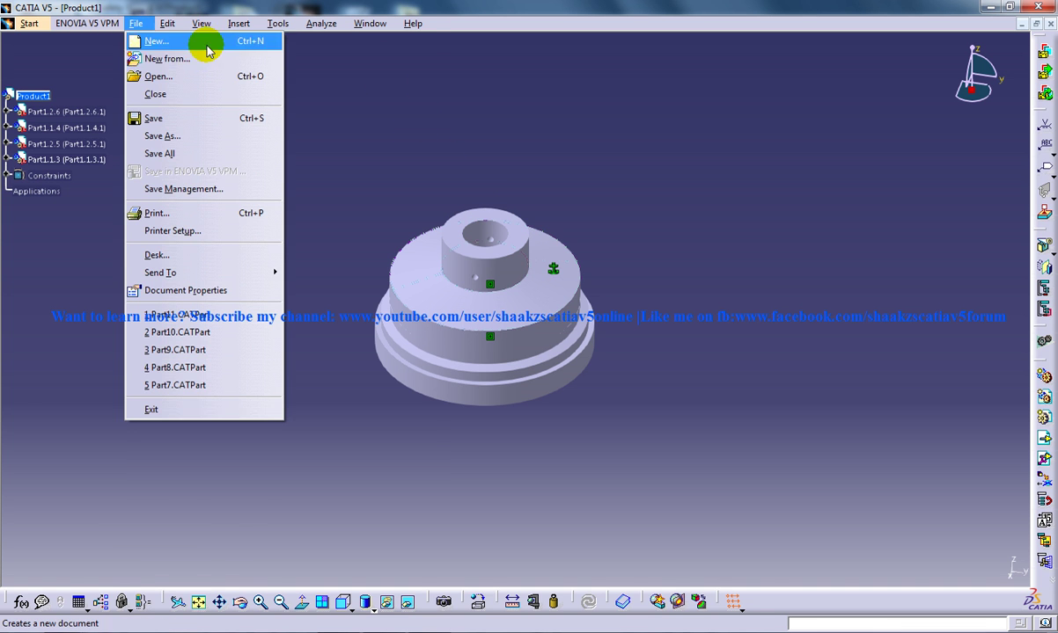
left_click(238, 23)
left_click(276, 282)
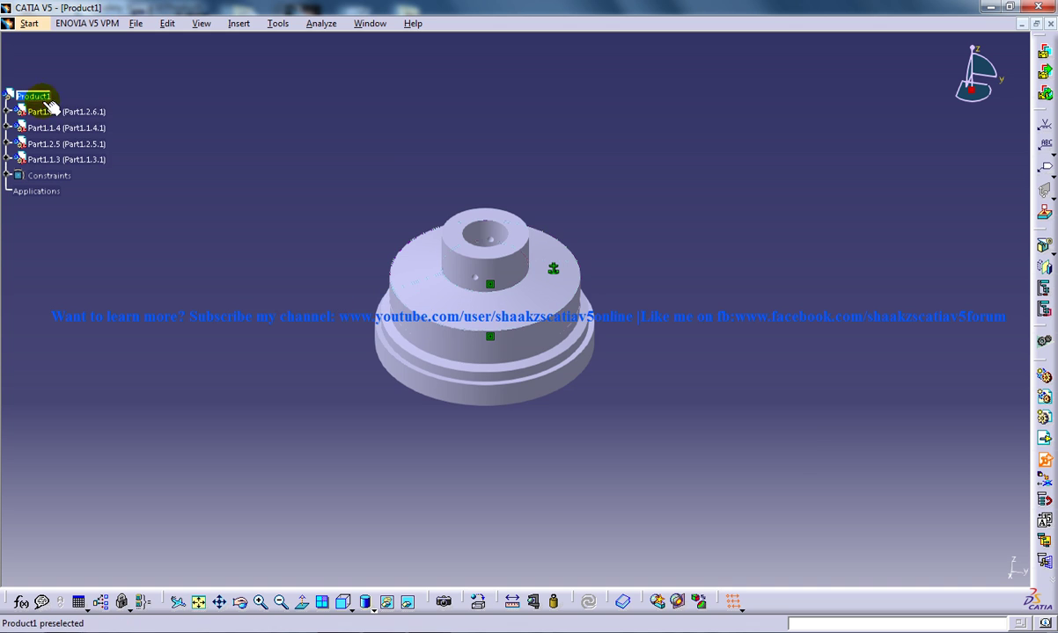
left_click(52, 114)
left_click(505, 250)
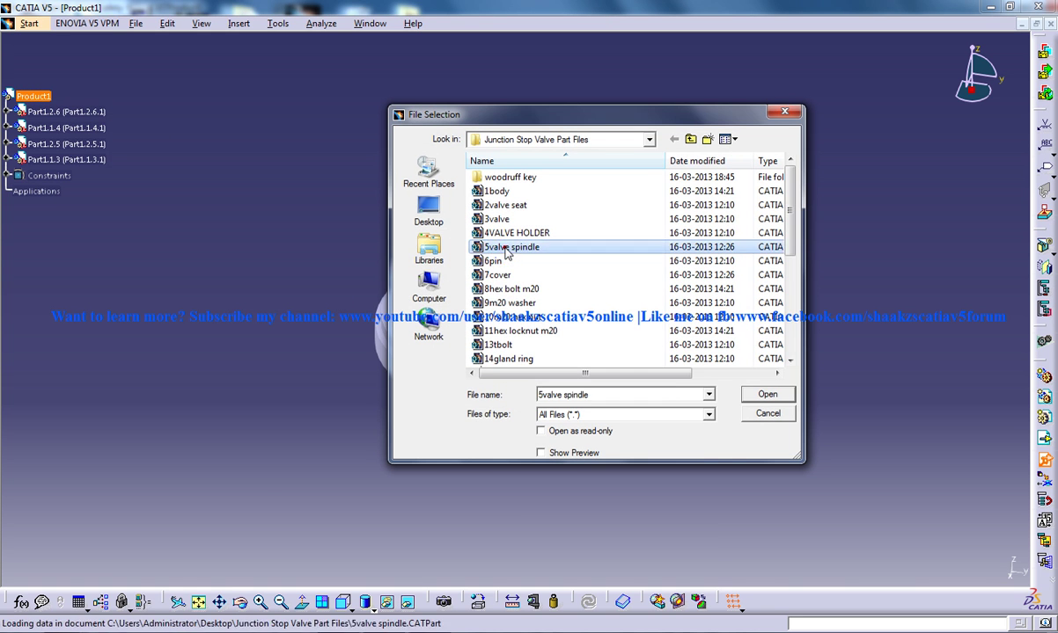
double_click(507, 252)
Snap the spindle's axis to the holder's bore axis and invert its direction
middle_click_drag(595, 278, 557, 331)
left_click(797, 326)
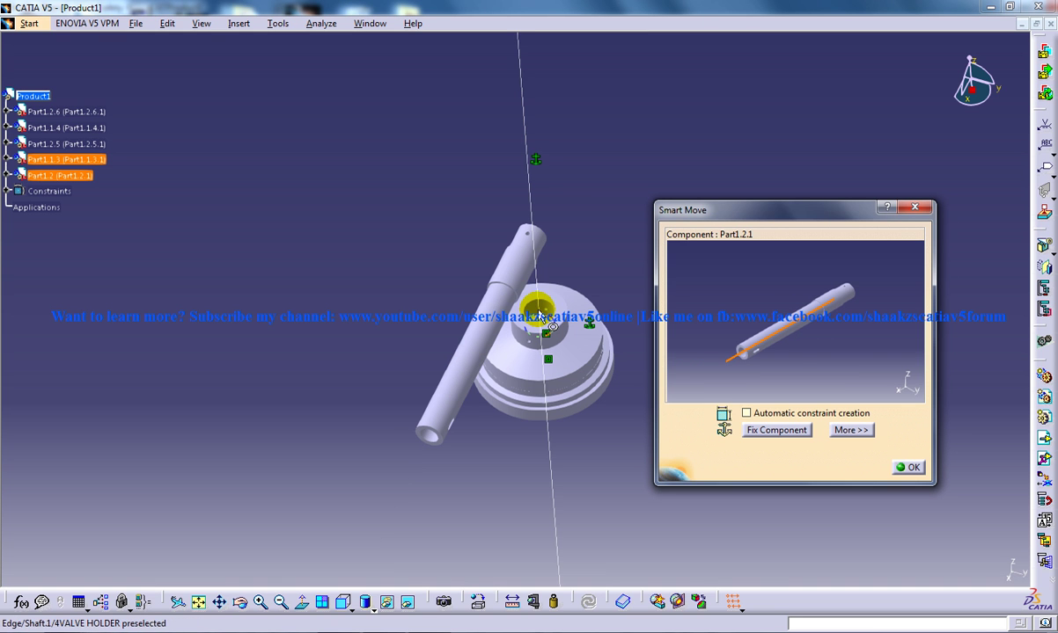
left_click(541, 321)
middle_click_drag(578, 291, 534, 225)
left_click(547, 308)
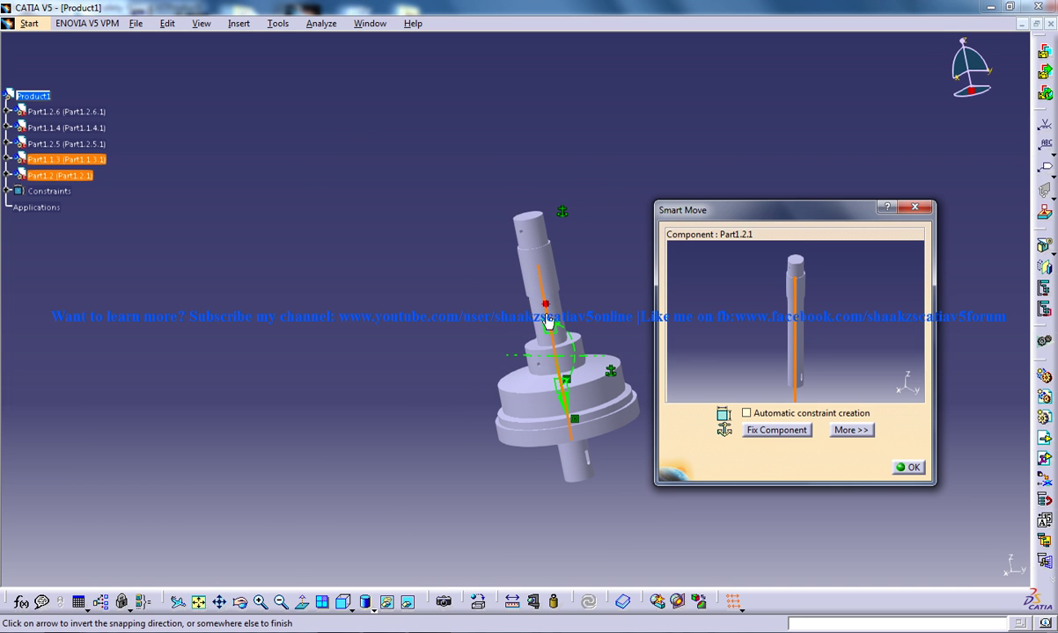
left_click(564, 413)
left_click(907, 468)
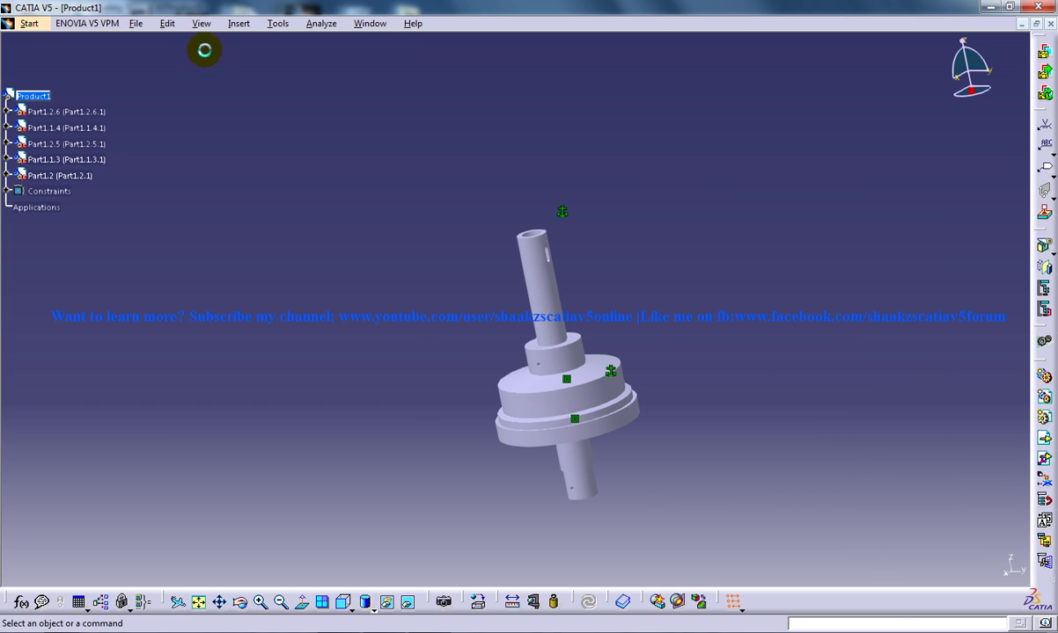
Raise the spindle along Z with Manipulation
left_click(167, 23)
mouse_move(228, 194)
left_click(448, 195)
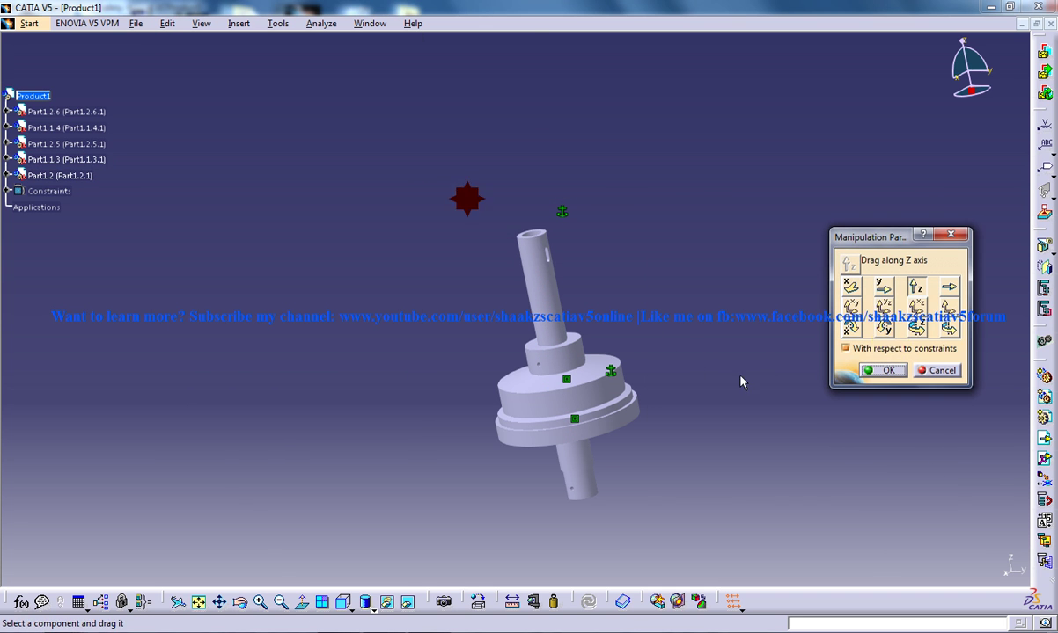
left_click_drag(557, 276, 522, 94)
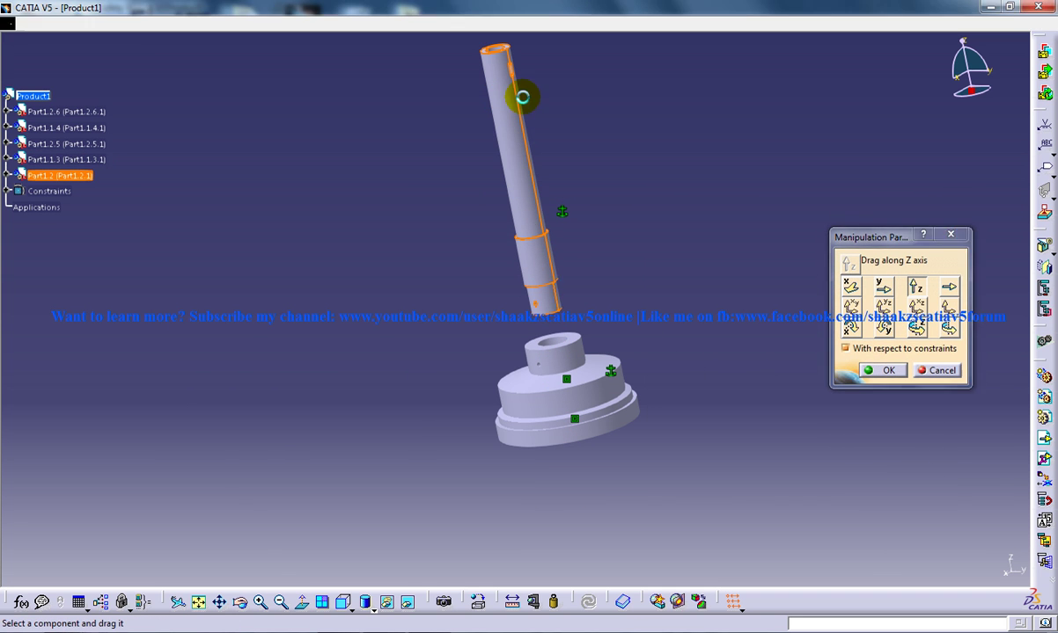
left_click(875, 369)
middle_click_drag(537, 274, 605, 247)
Add a coincidence constraint between the spindle's cross-hole axis and the holder's hole axis
left_click(201, 23)
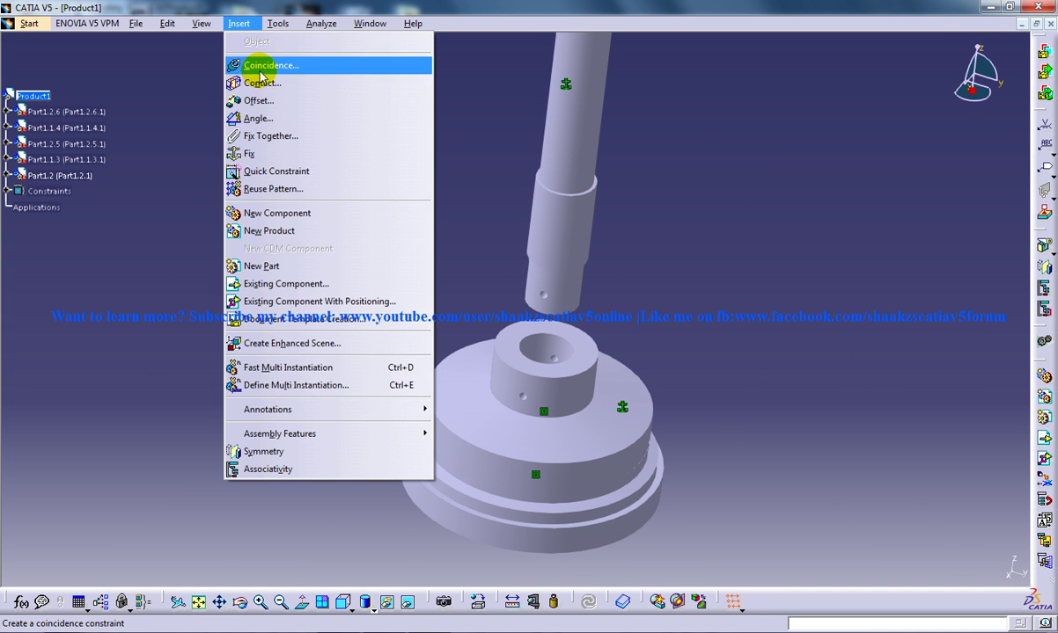
left_click(251, 59)
middle_click_drag(550, 308, 444, 220)
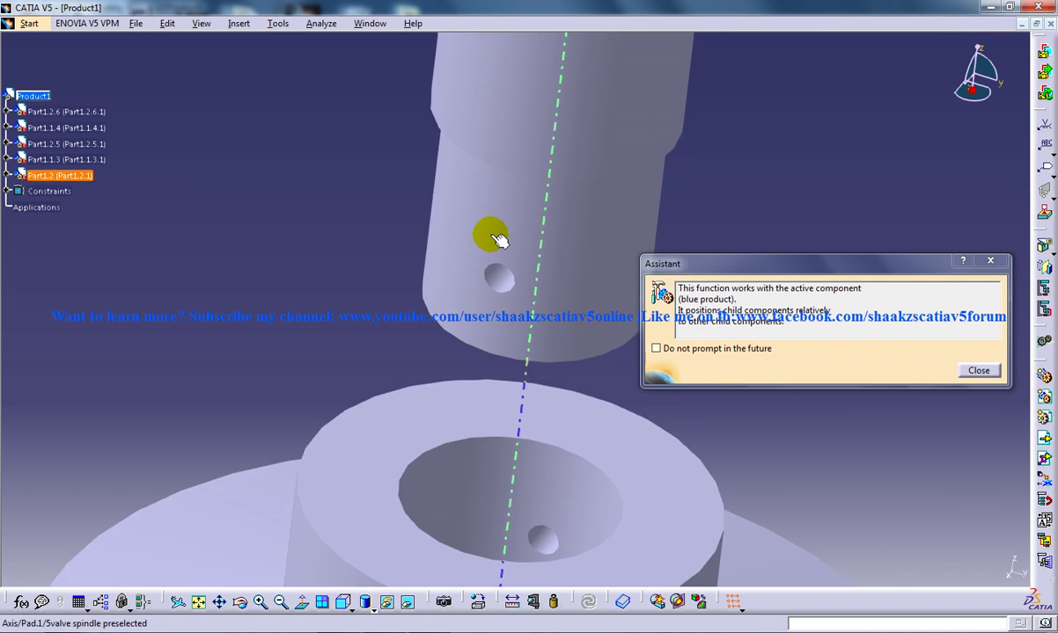
left_click(501, 276)
middle_click_drag(518, 329, 463, 87)
left_click(401, 123)
Update the assembly so the spindle drops into the holder's bore
middle_click_drag(489, 135, 484, 255)
left_click(167, 23)
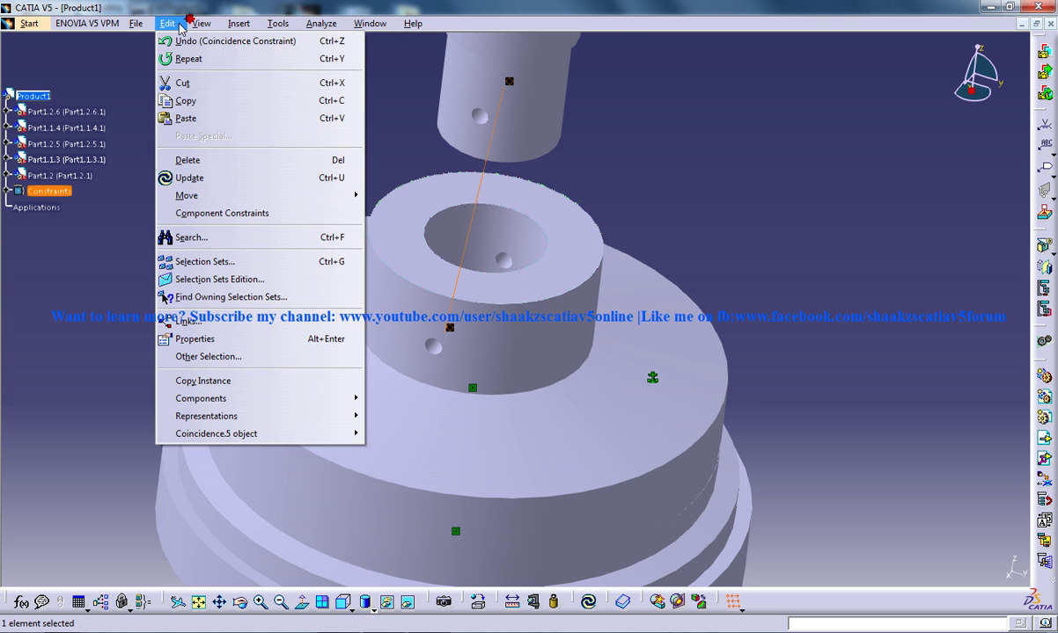
left_click(203, 180)
middle_click_drag(352, 139, 502, 178)
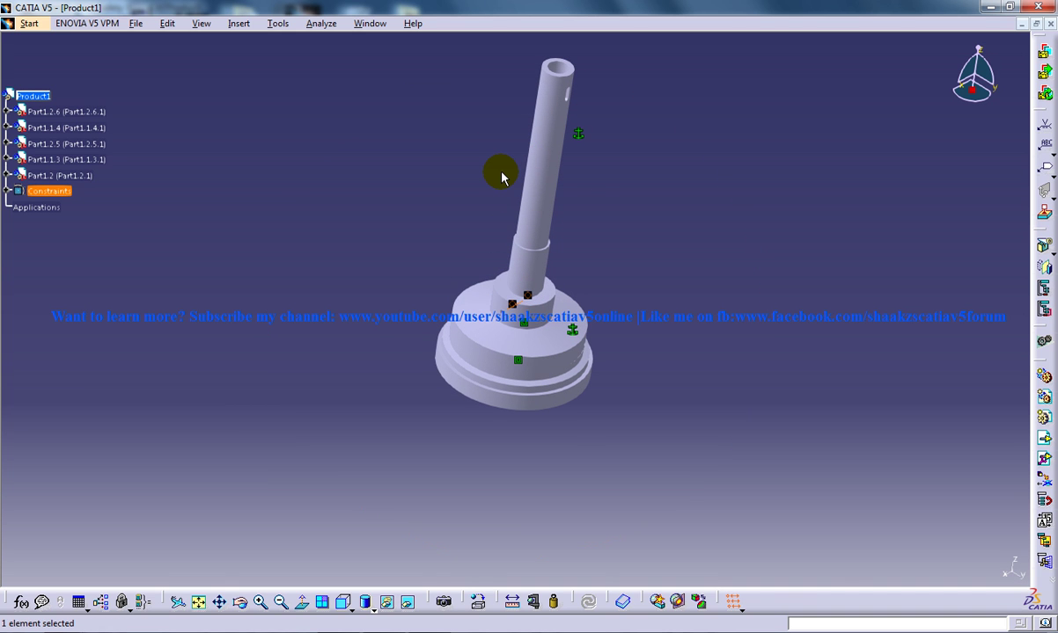